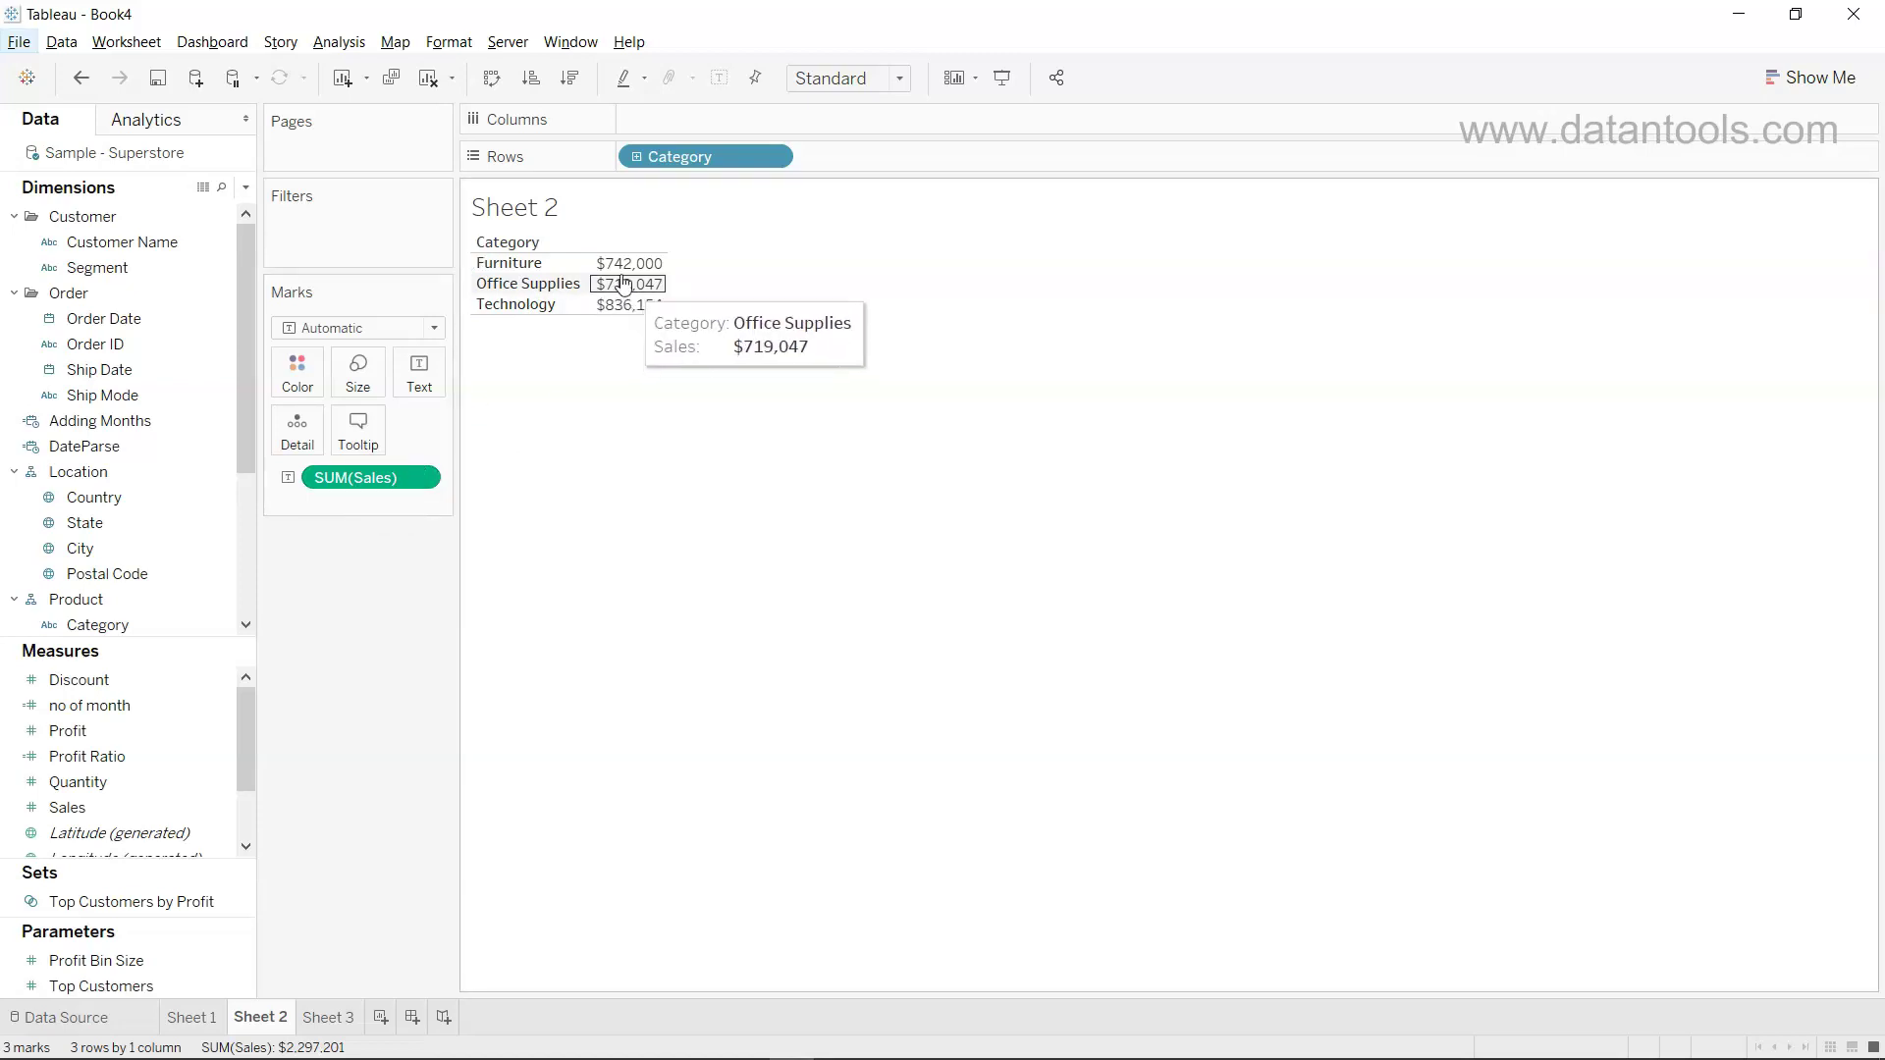
{"action": "mouse_move", "coordinate": [625, 281]}
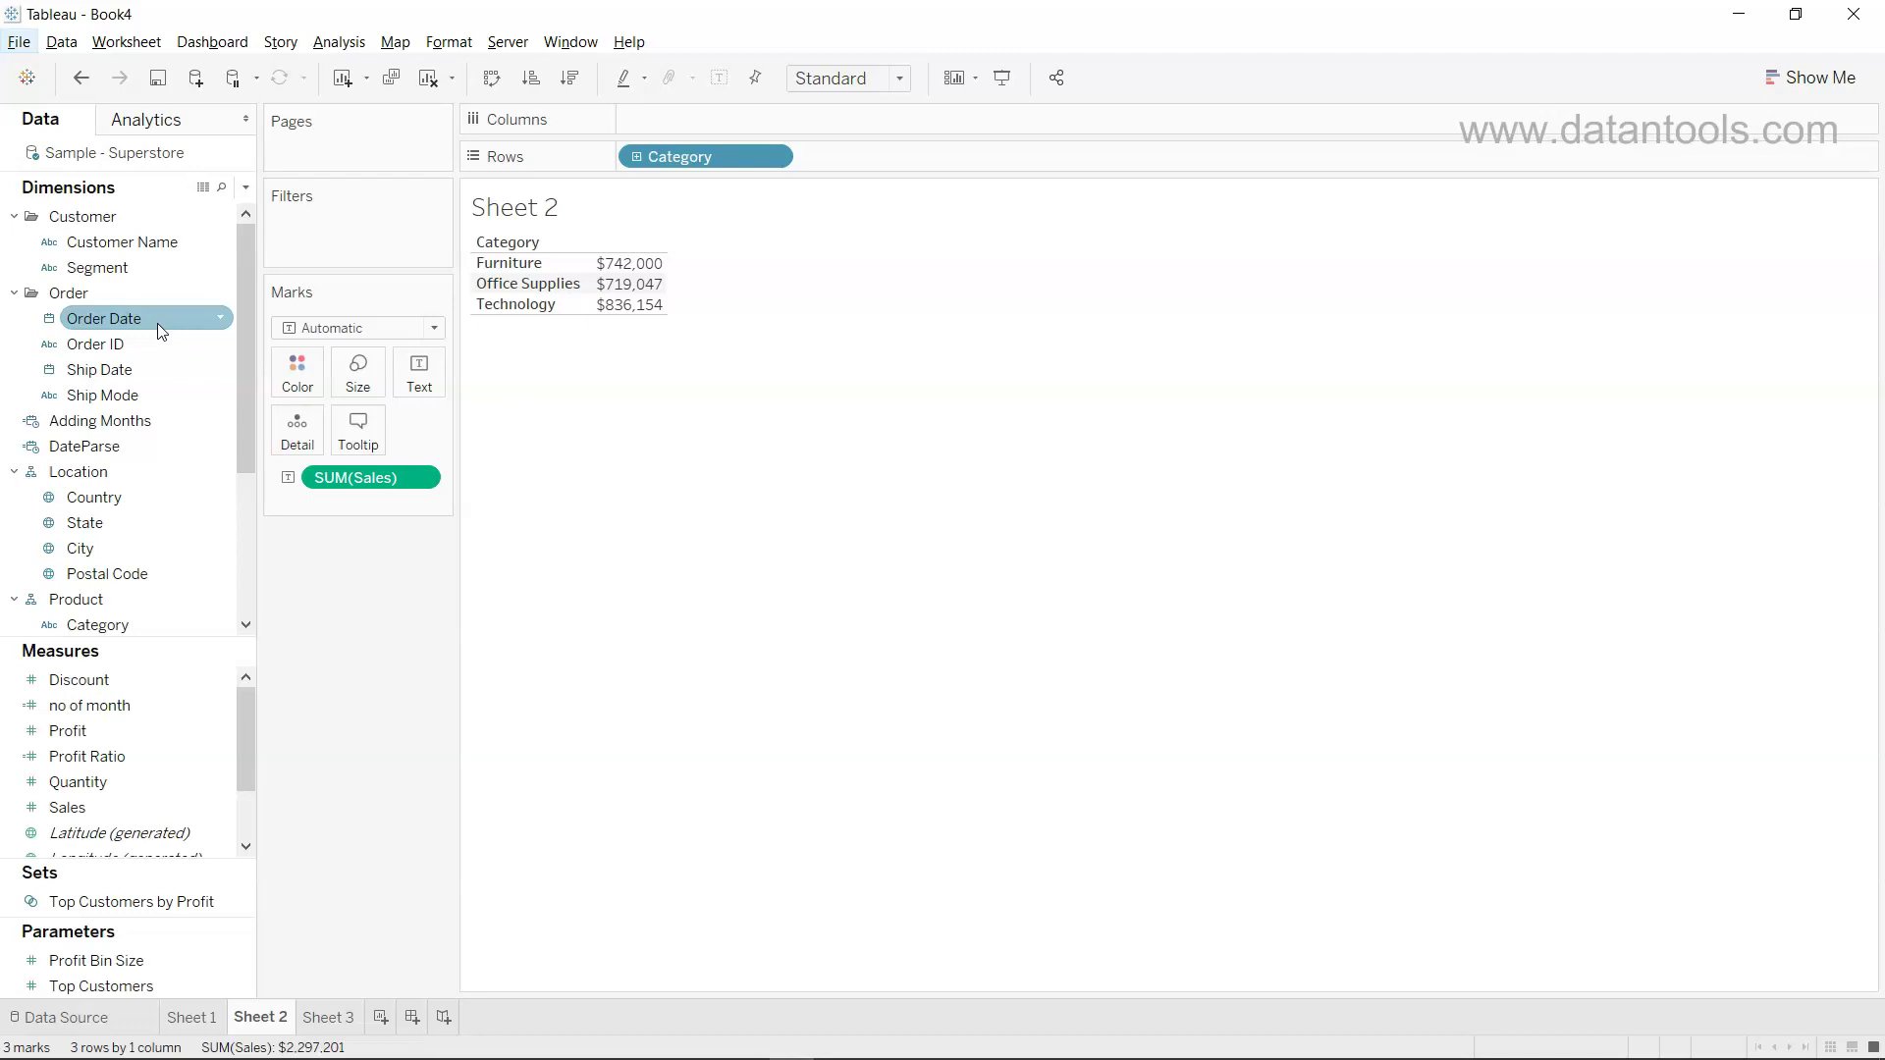
Add Order Date to the Filters shelf as a relative date filter.
{"action": "left_click_drag", "start_coordinate": [161, 331], "coordinate": [363, 230]}
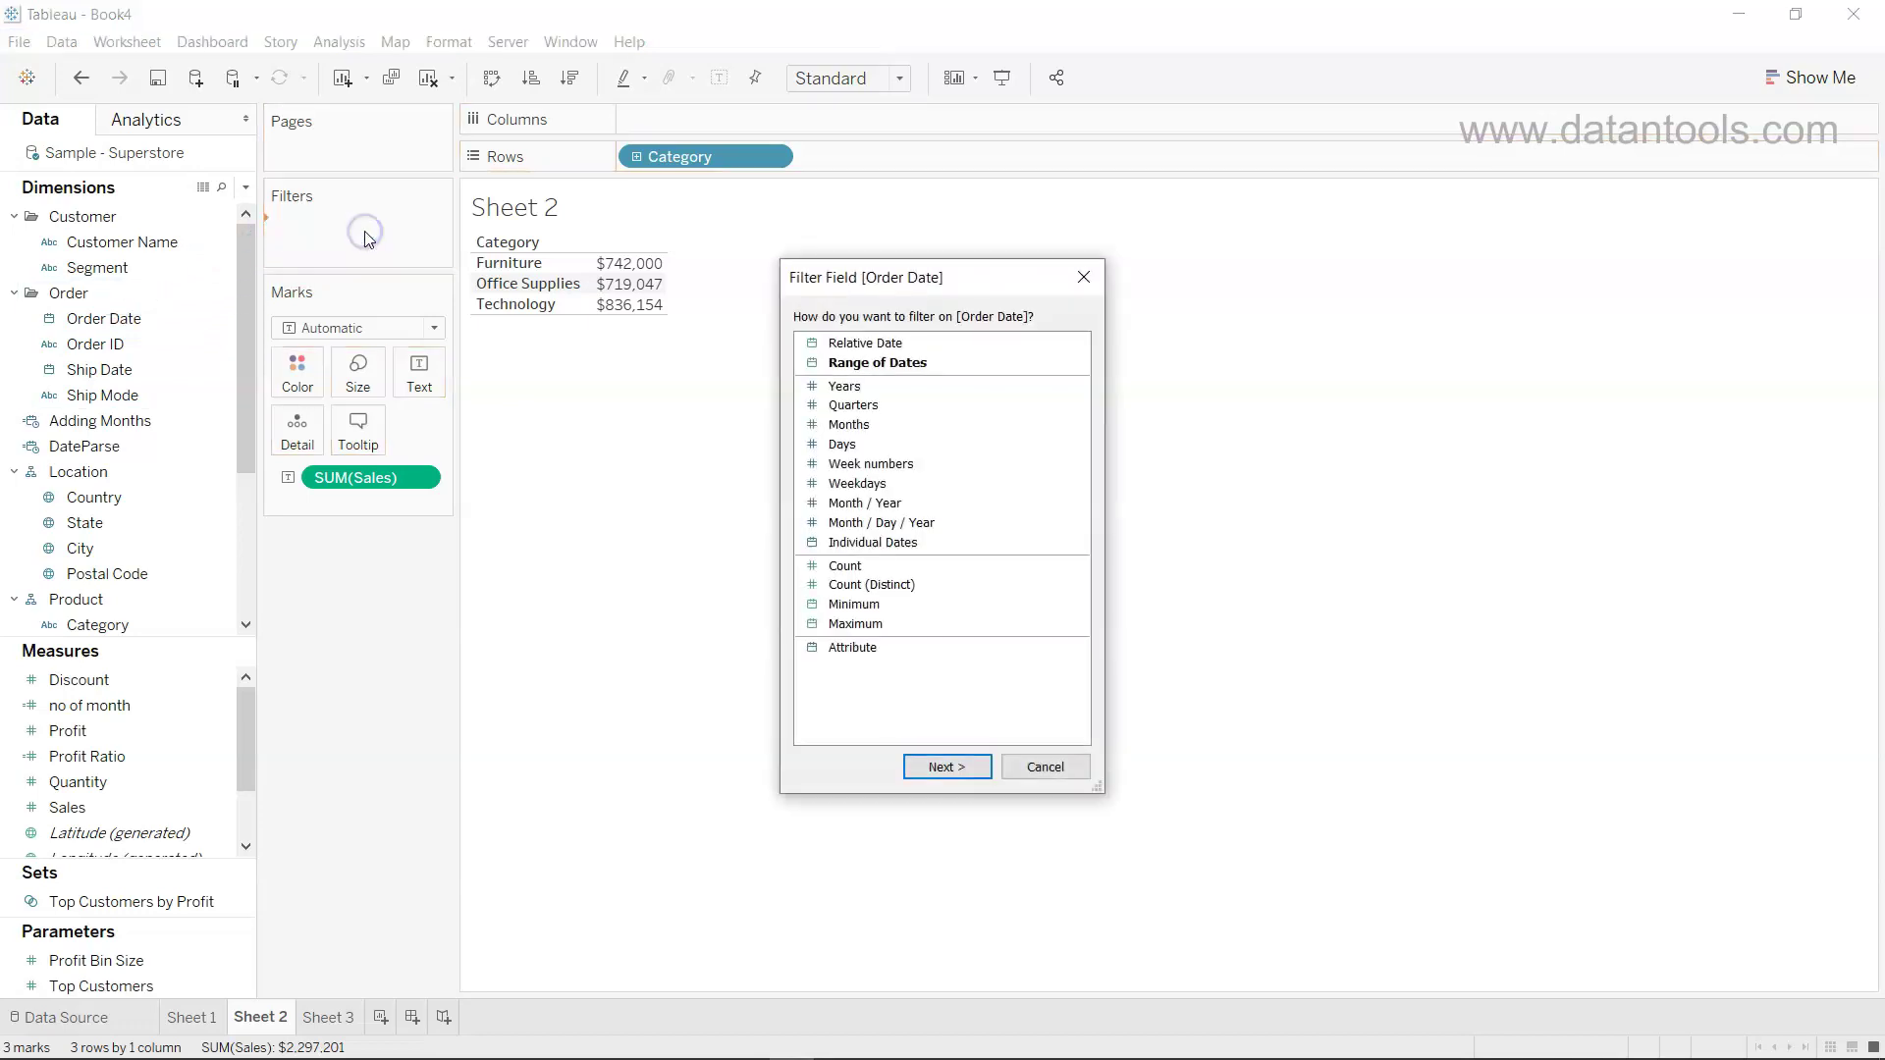
{"action": "left_click", "coordinate": [900, 346]}
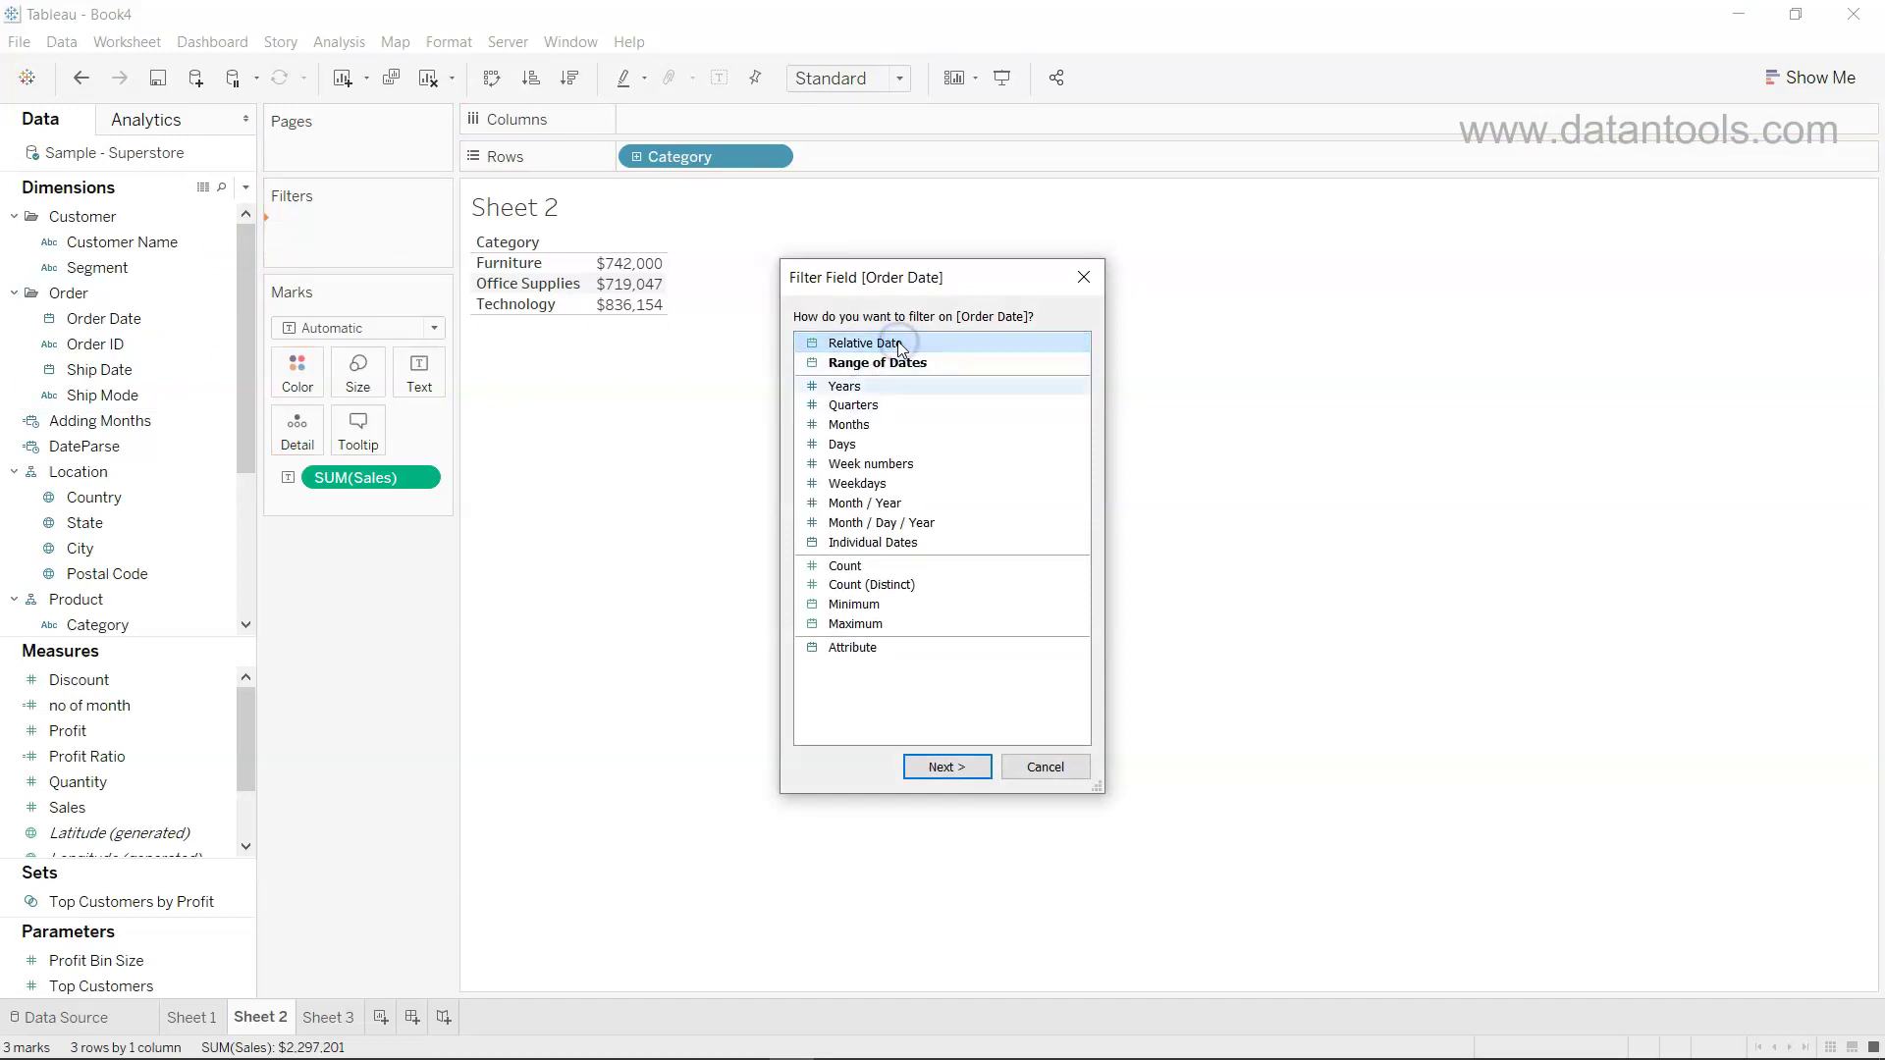
{"action": "left_click", "coordinate": [945, 768]}
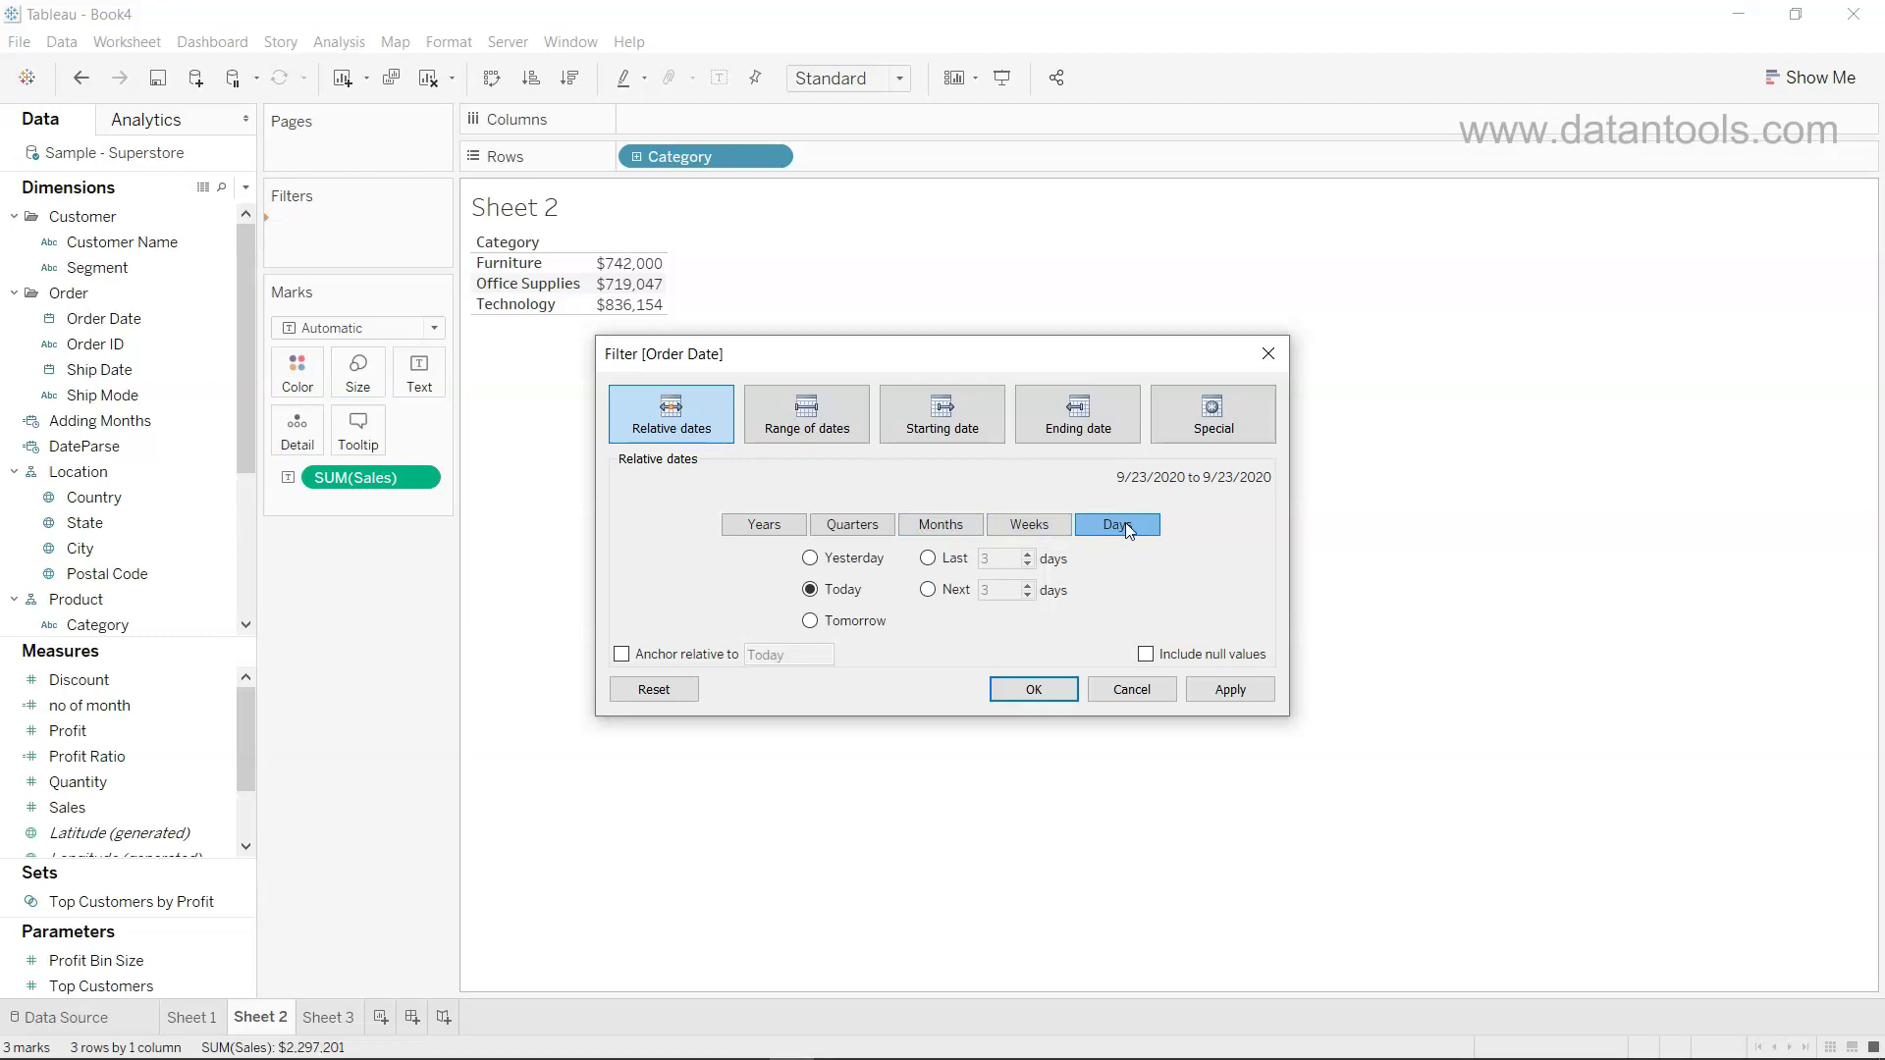
Compare the month-based relative ranges and settle the Order Date filter on the last 3 months.
{"action": "left_click", "coordinate": [949, 528]}
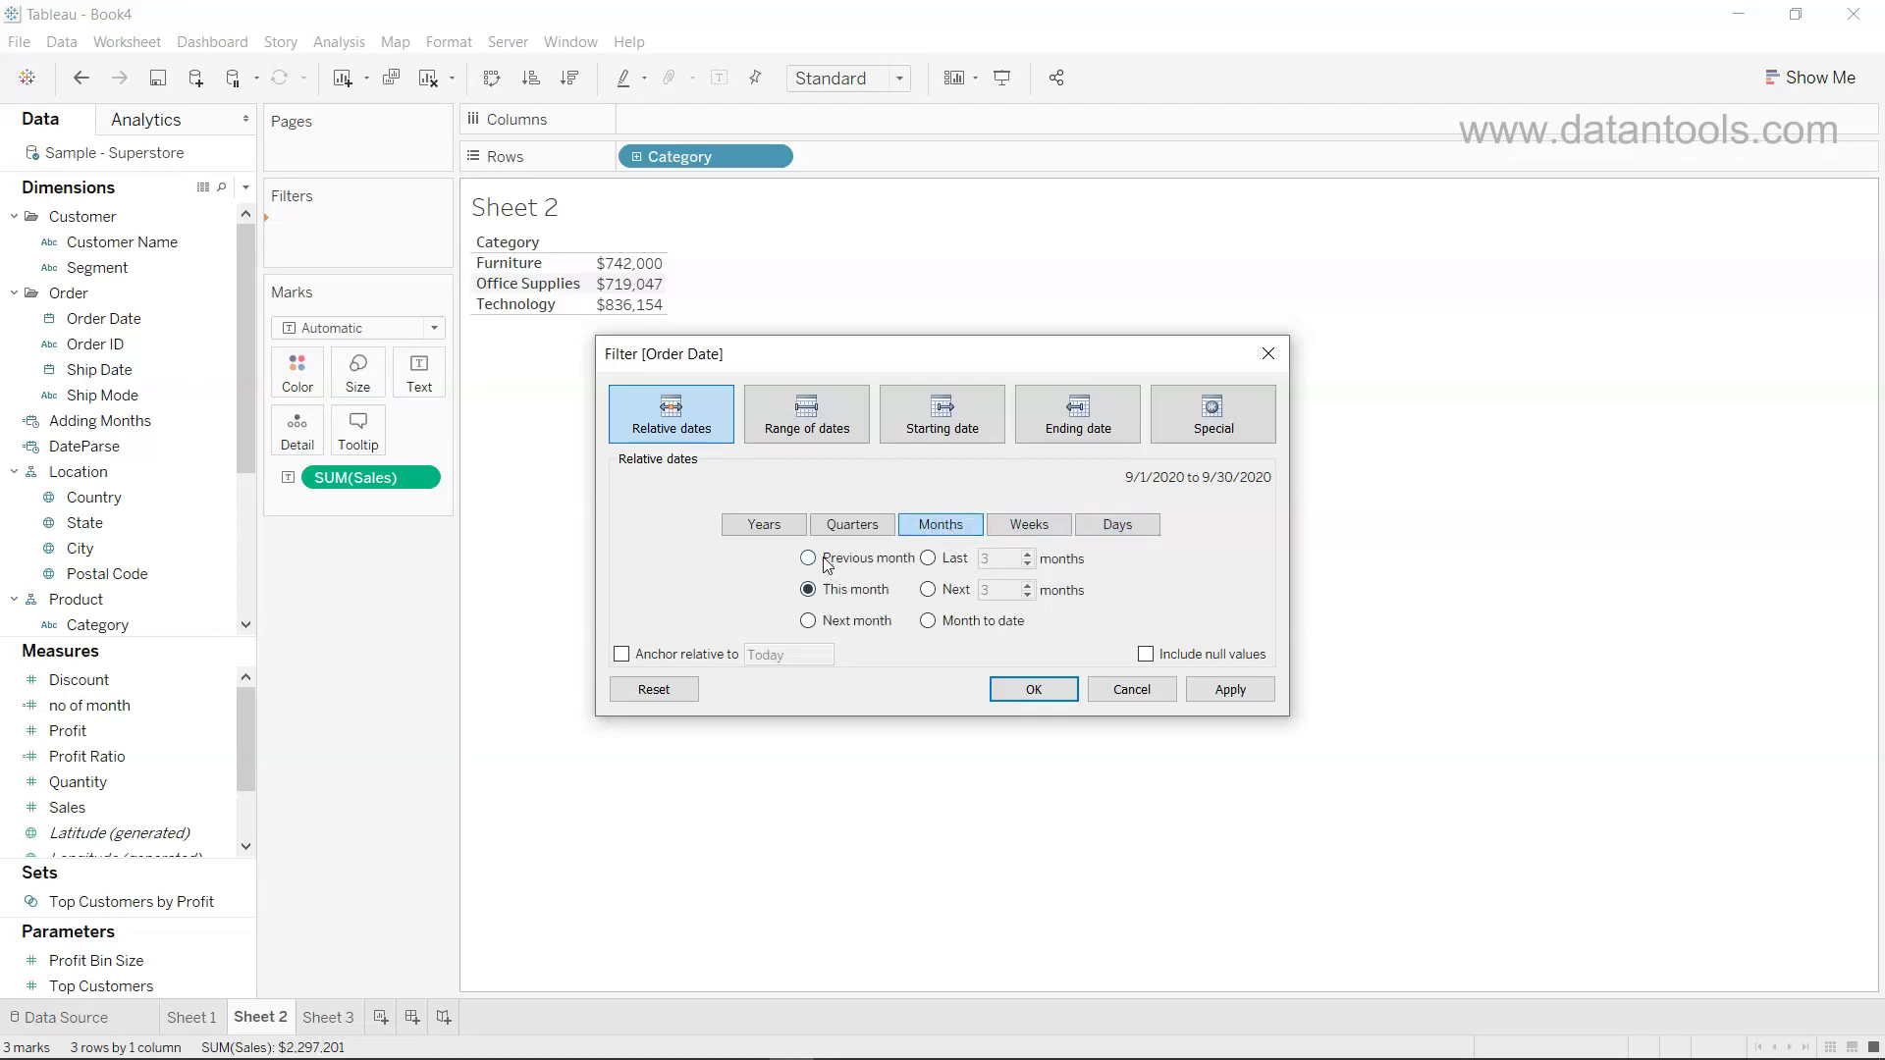
{"action": "left_click", "coordinate": [846, 564]}
{"action": "left_click", "coordinate": [930, 560]}
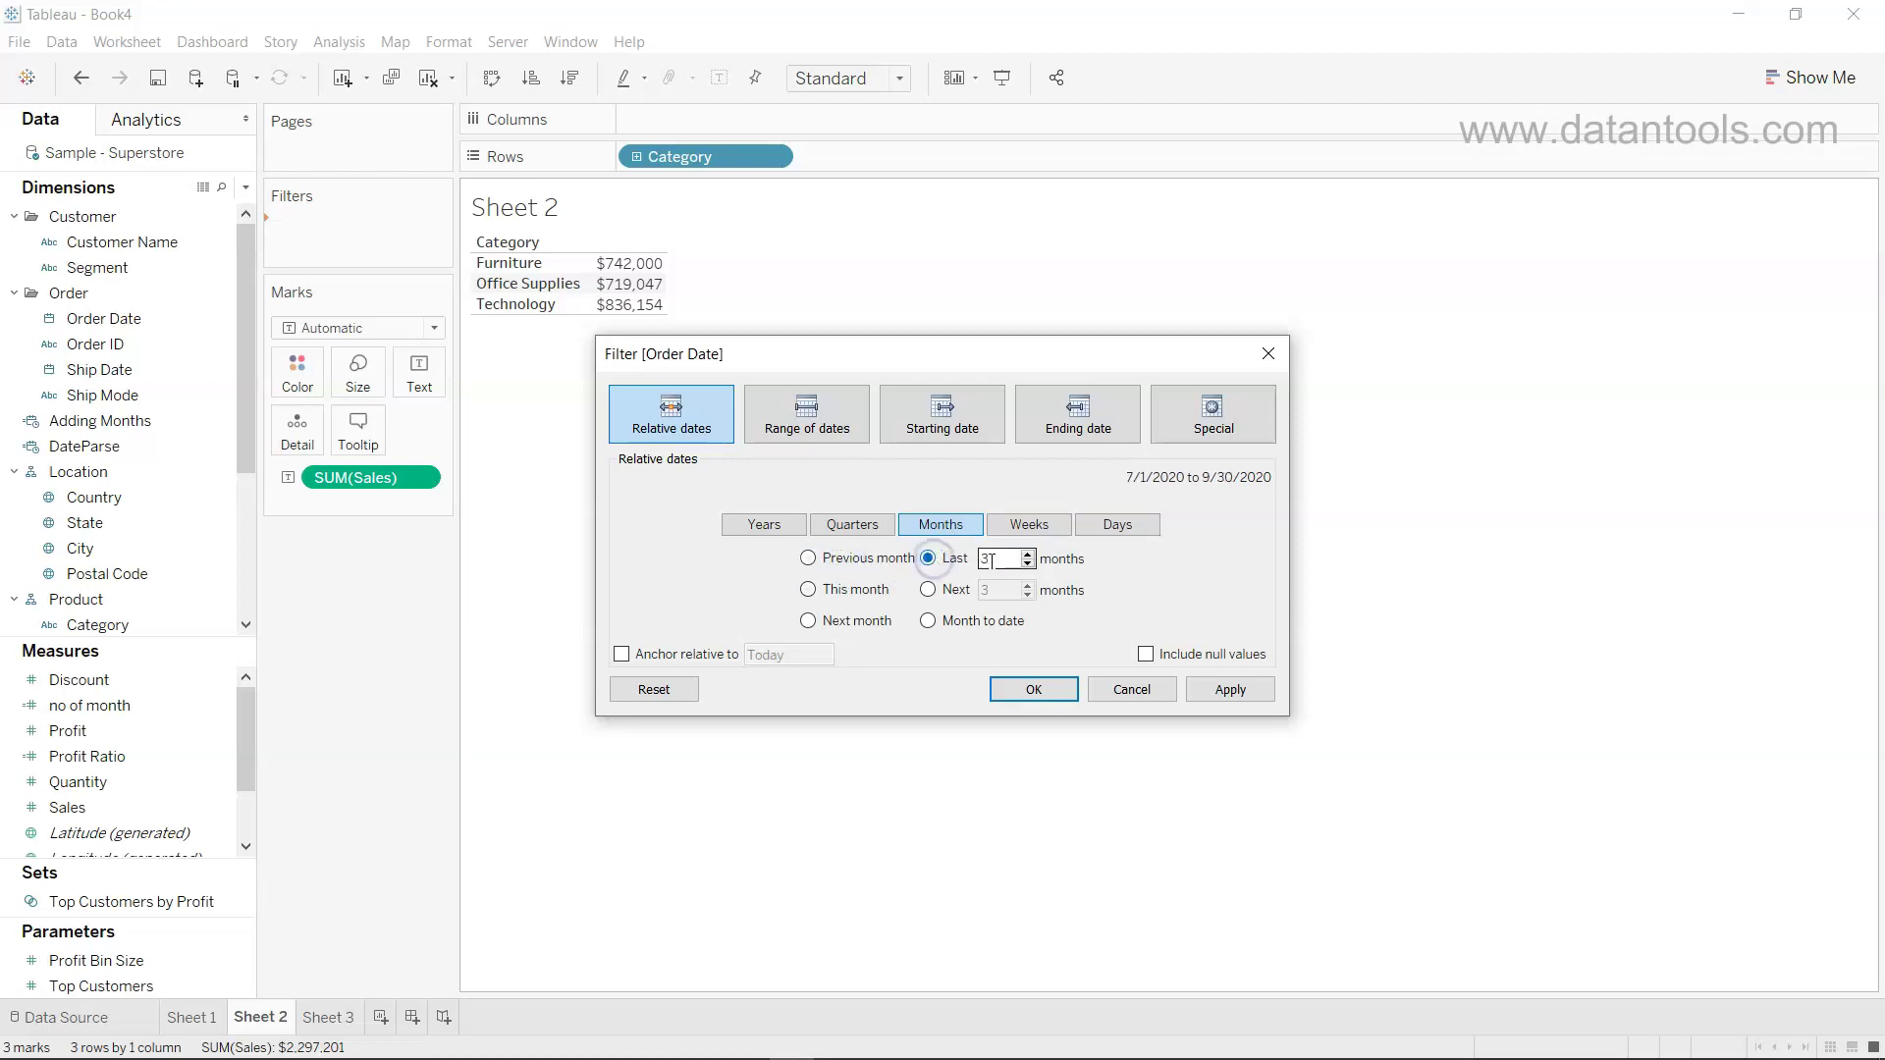
{"action": "left_click", "coordinate": [841, 557]}
{"action": "left_click", "coordinate": [929, 560]}
{"action": "left_click", "coordinate": [823, 594]}
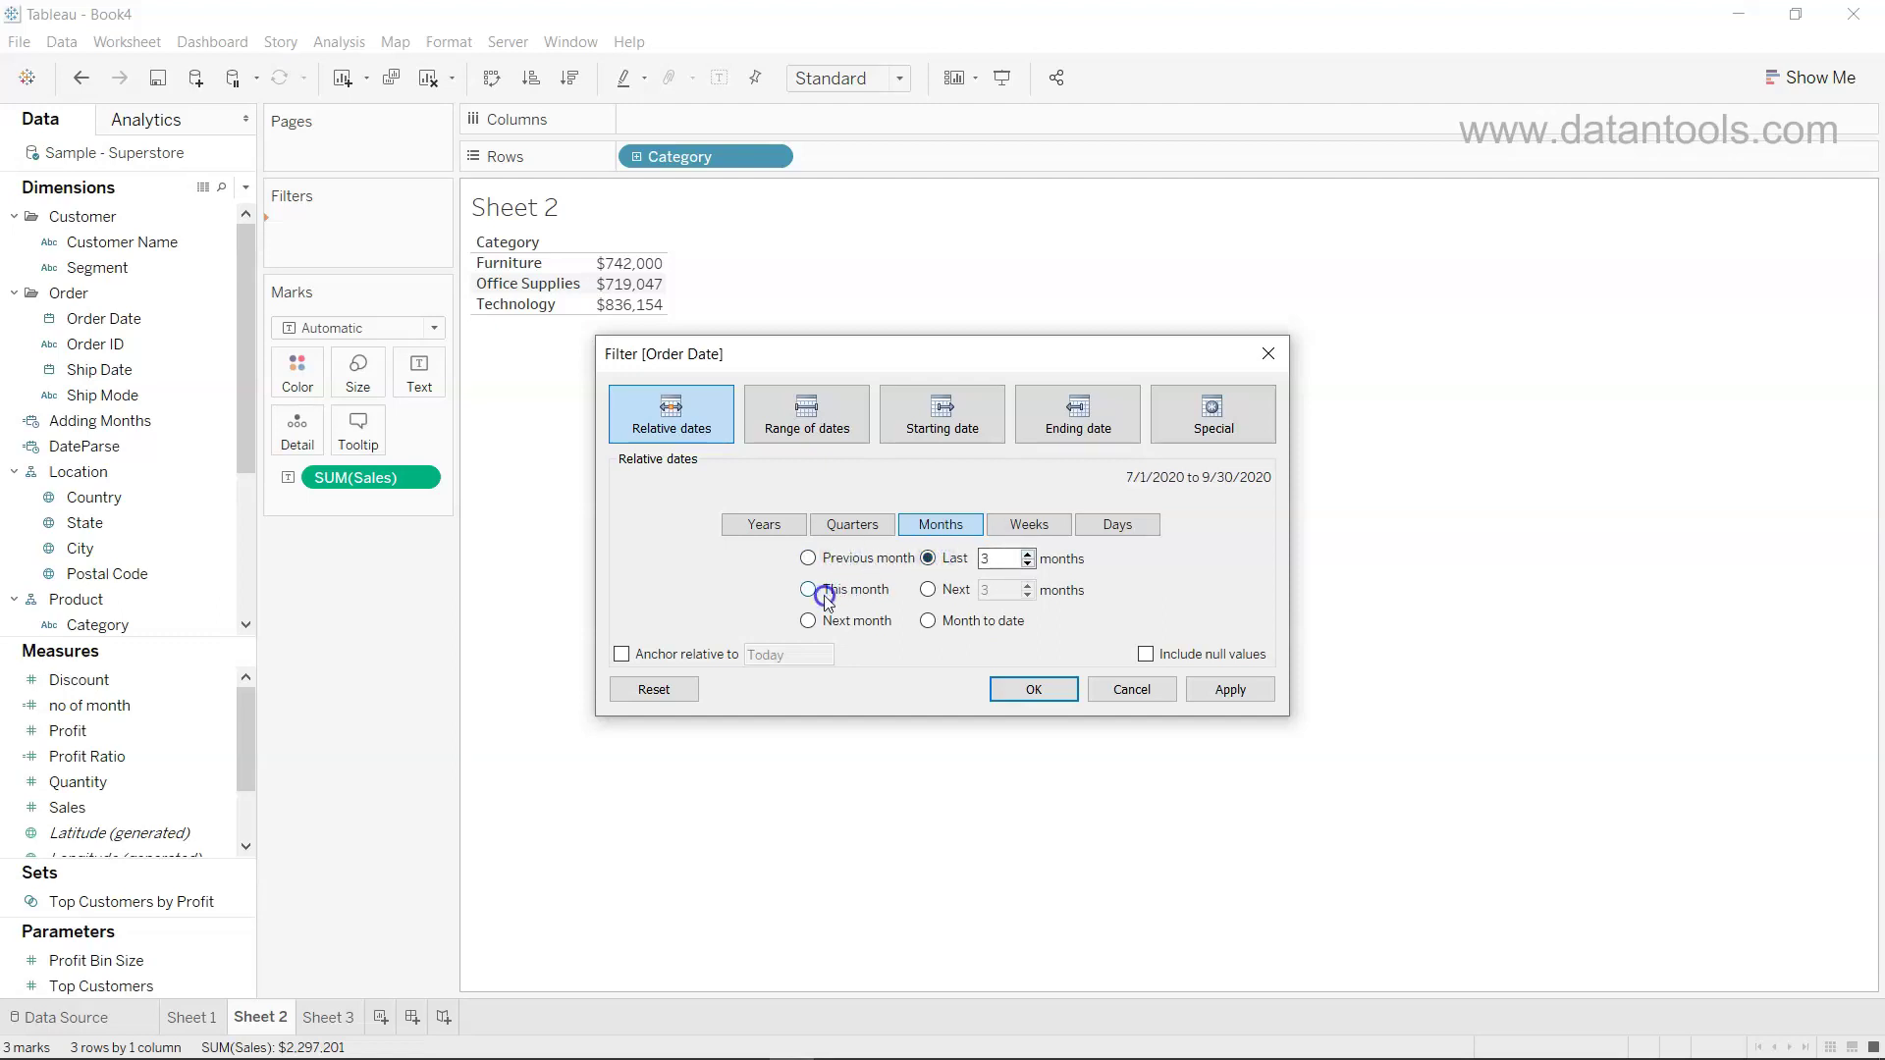
{"action": "left_click", "coordinate": [927, 590]}
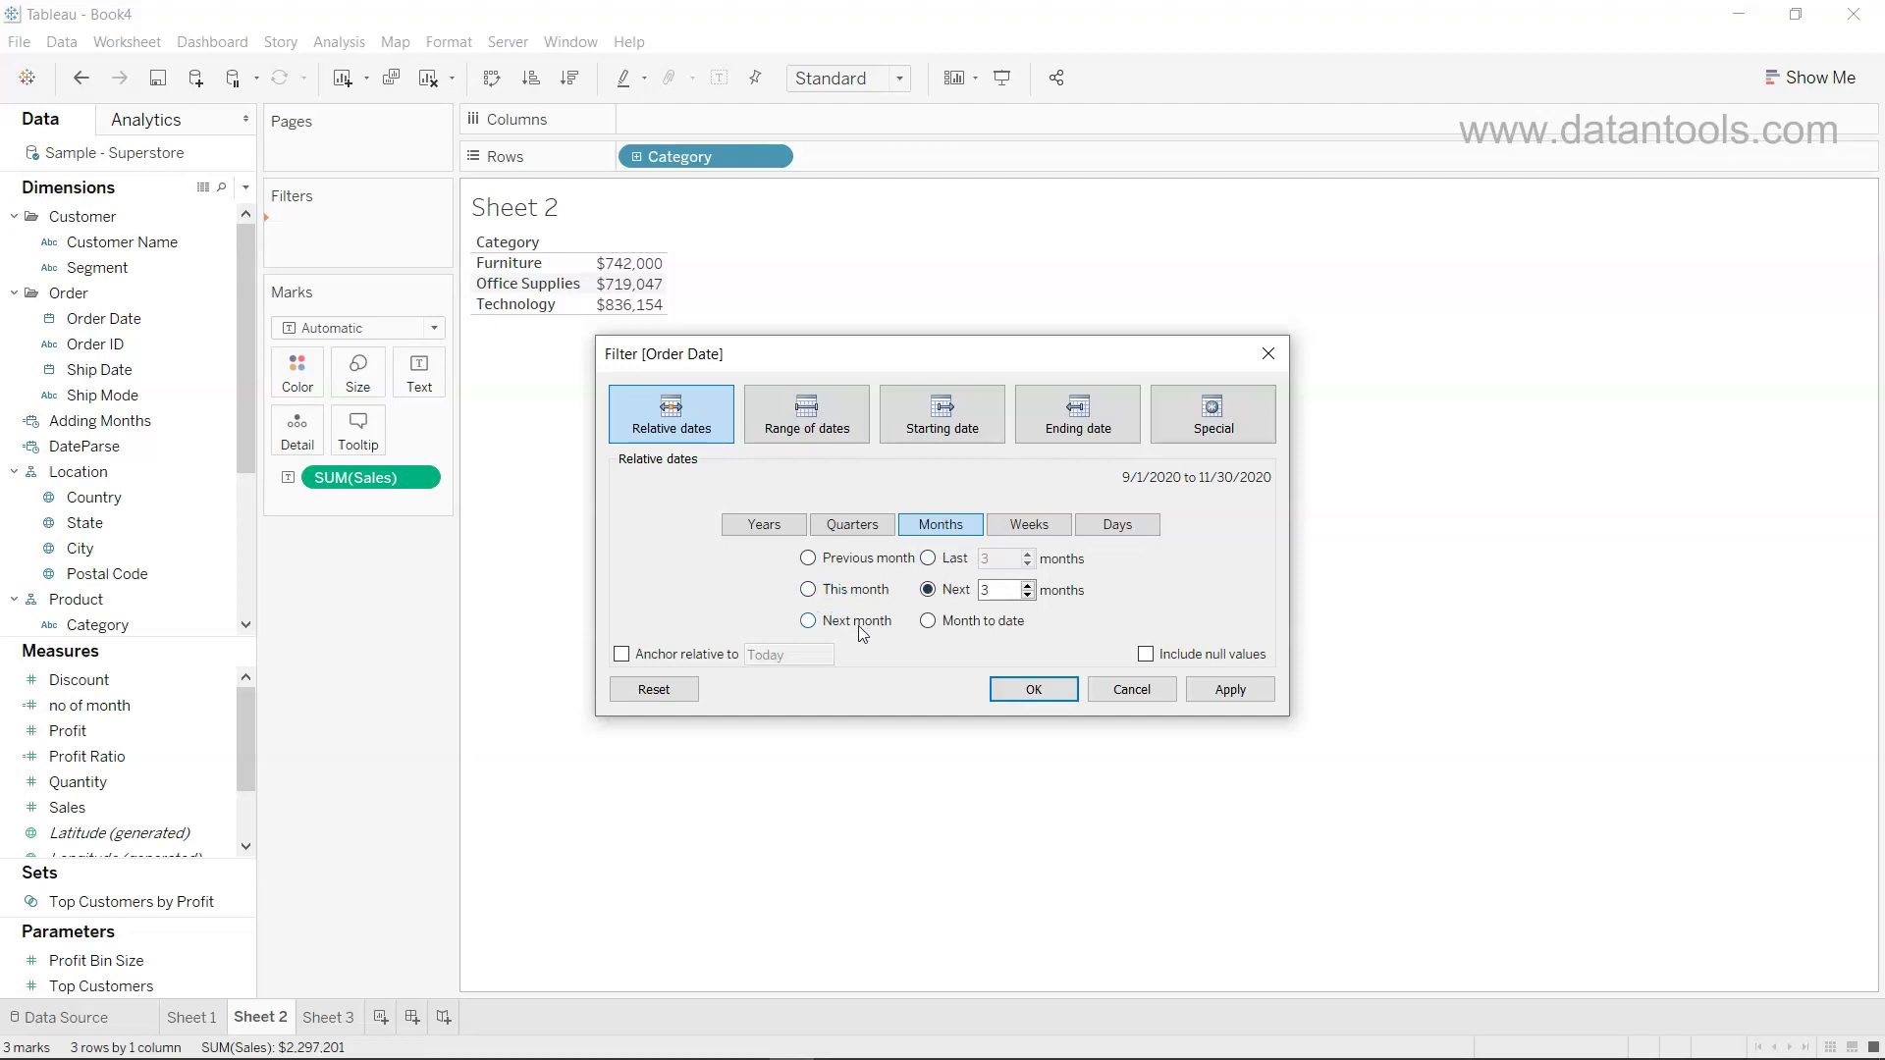
{"action": "left_click", "coordinate": [859, 629]}
{"action": "left_click", "coordinate": [944, 629]}
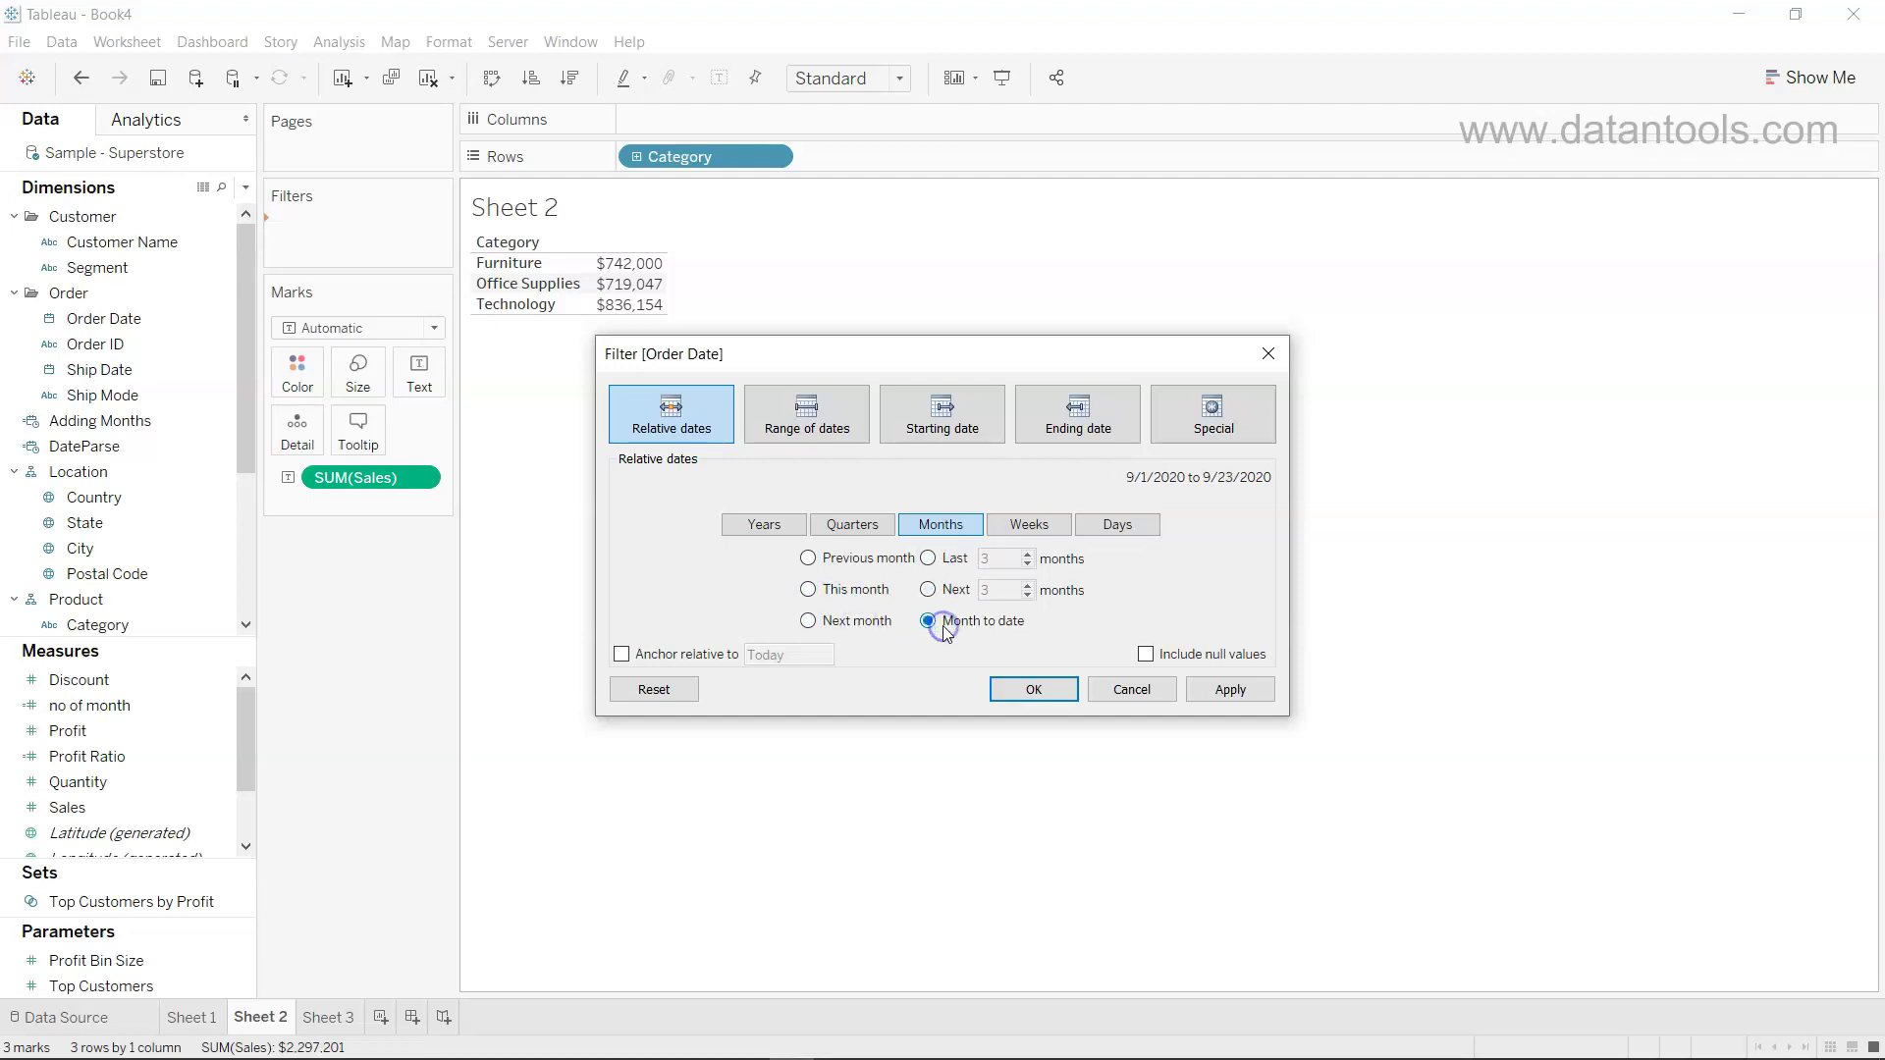
{"action": "left_click", "coordinate": [959, 561]}
Anchor the relative range at 12/31/2019 by entering year 2019, choosing December and day 31.
{"action": "left_click", "coordinate": [639, 658]}
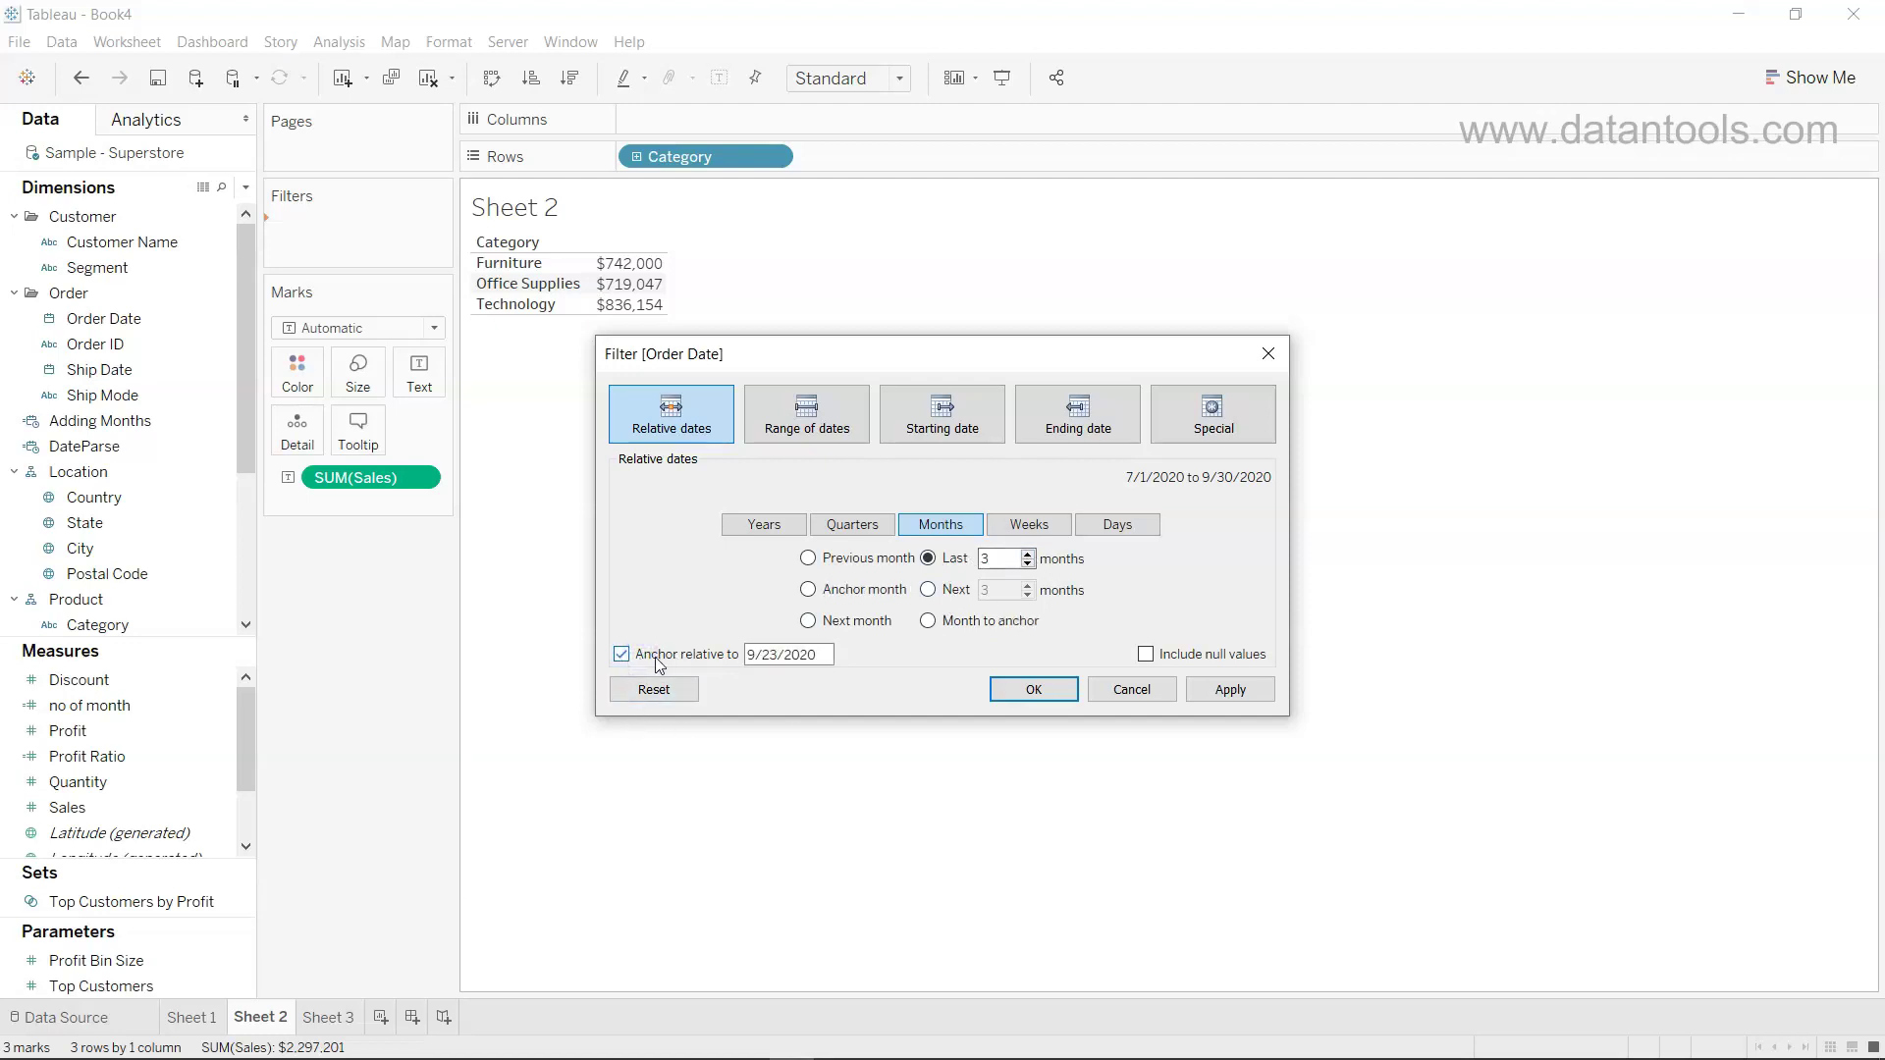
{"action": "left_click", "coordinate": [797, 653]}
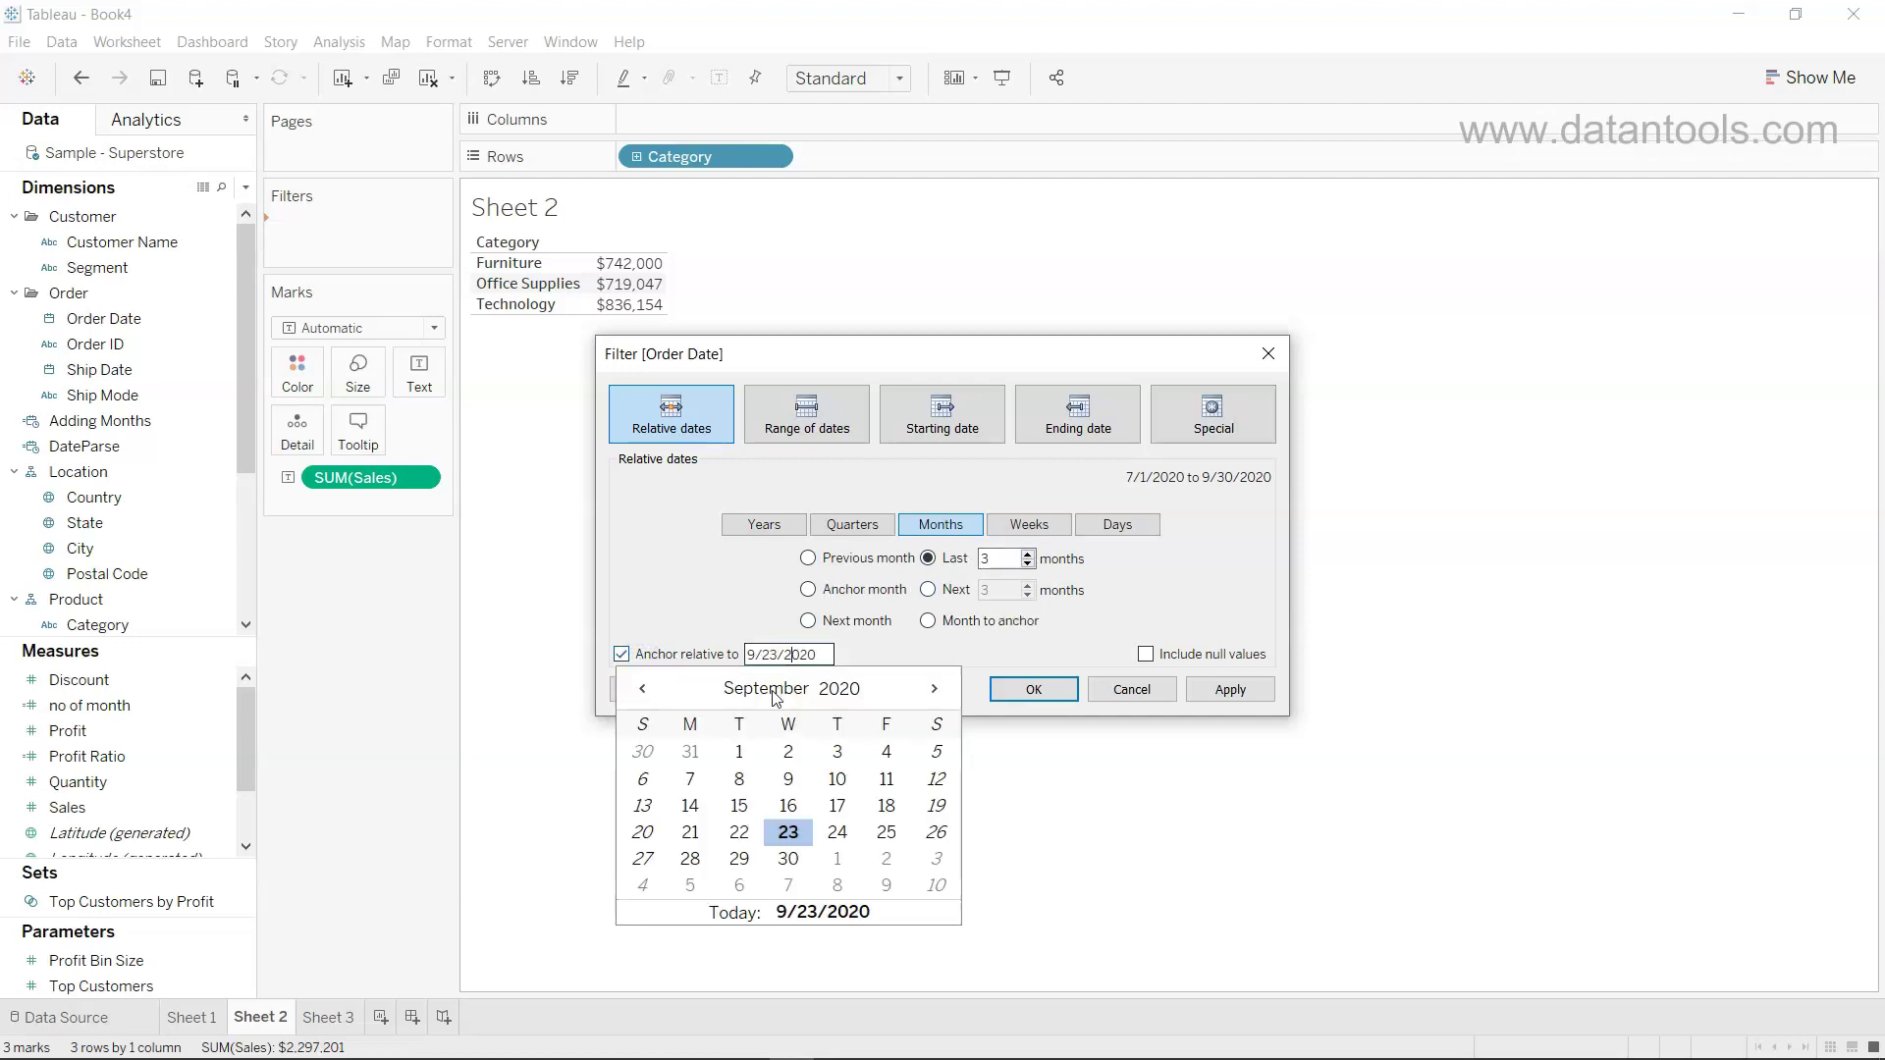
{"action": "left_click", "coordinate": [785, 690]}
{"action": "left_click", "coordinate": [852, 692]}
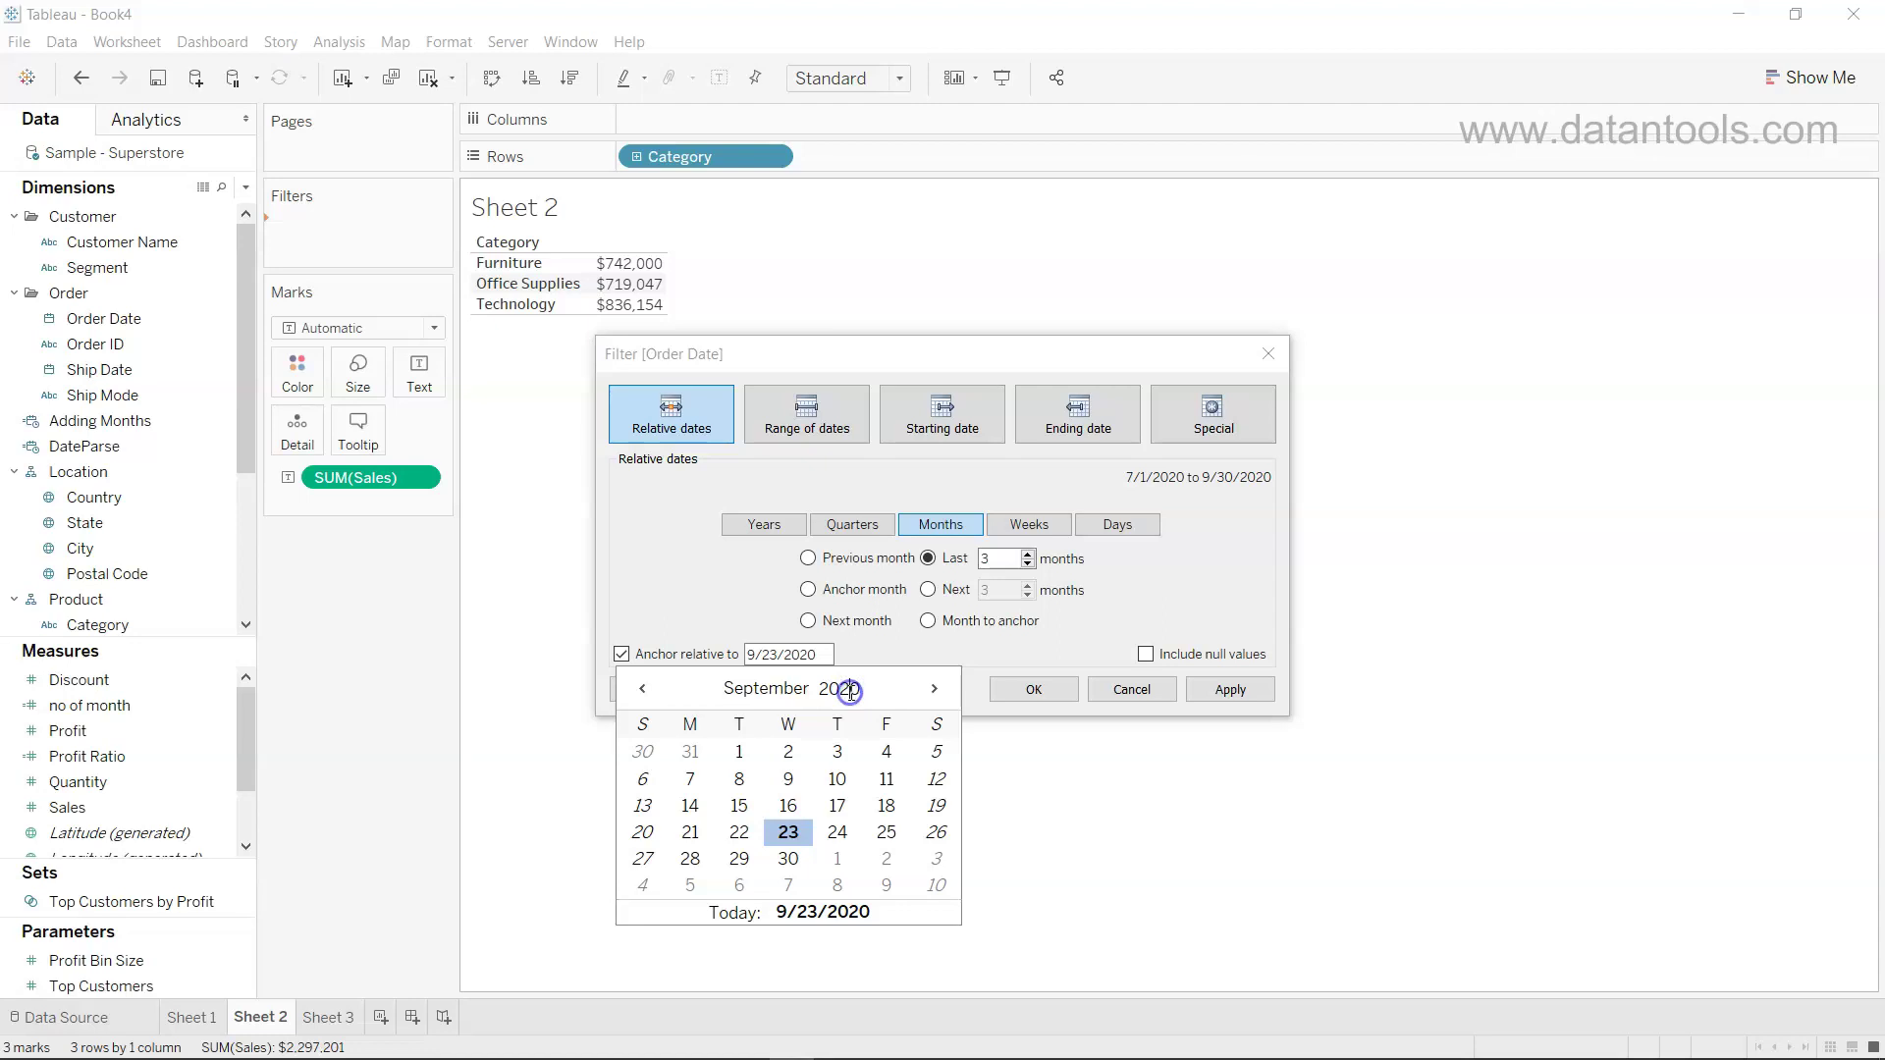
{"action": "double_click", "coordinate": [844, 689]}
{"action": "type", "text": "2019"}
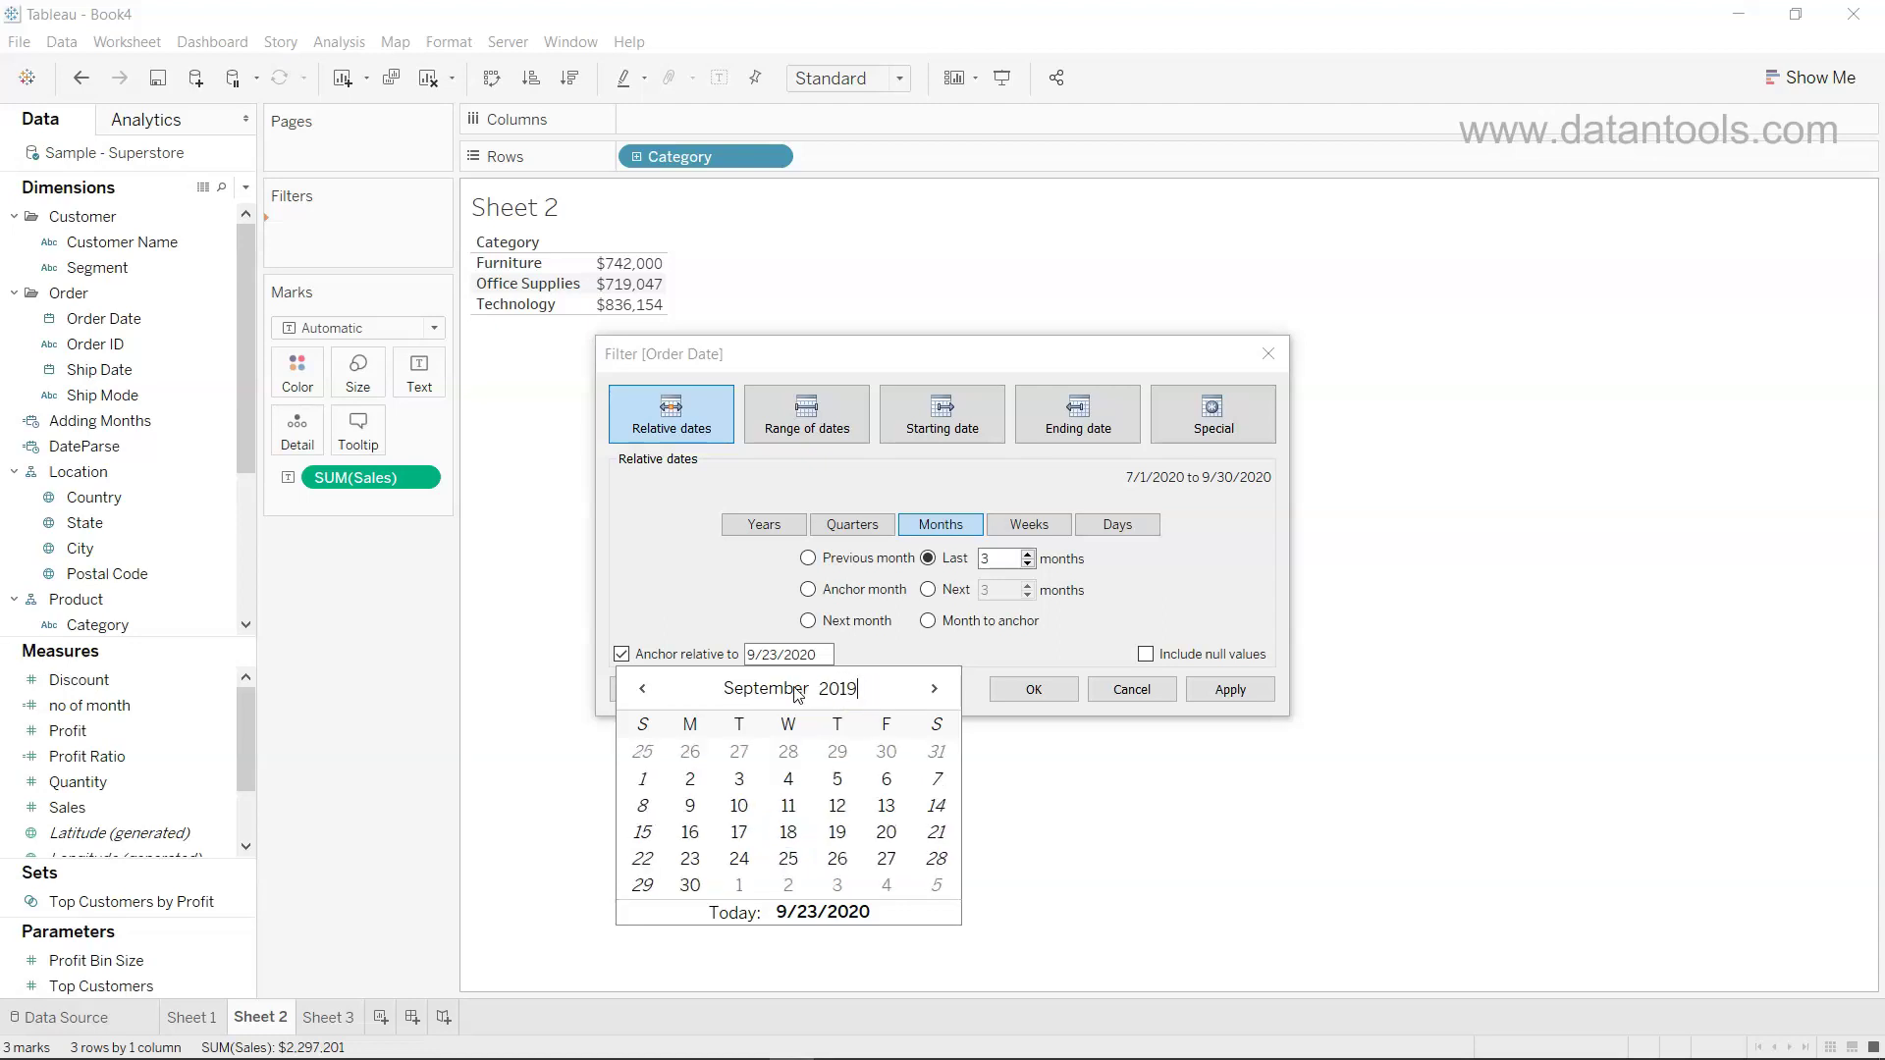
{"action": "left_click", "coordinate": [798, 693]}
{"action": "left_click", "coordinate": [786, 978]}
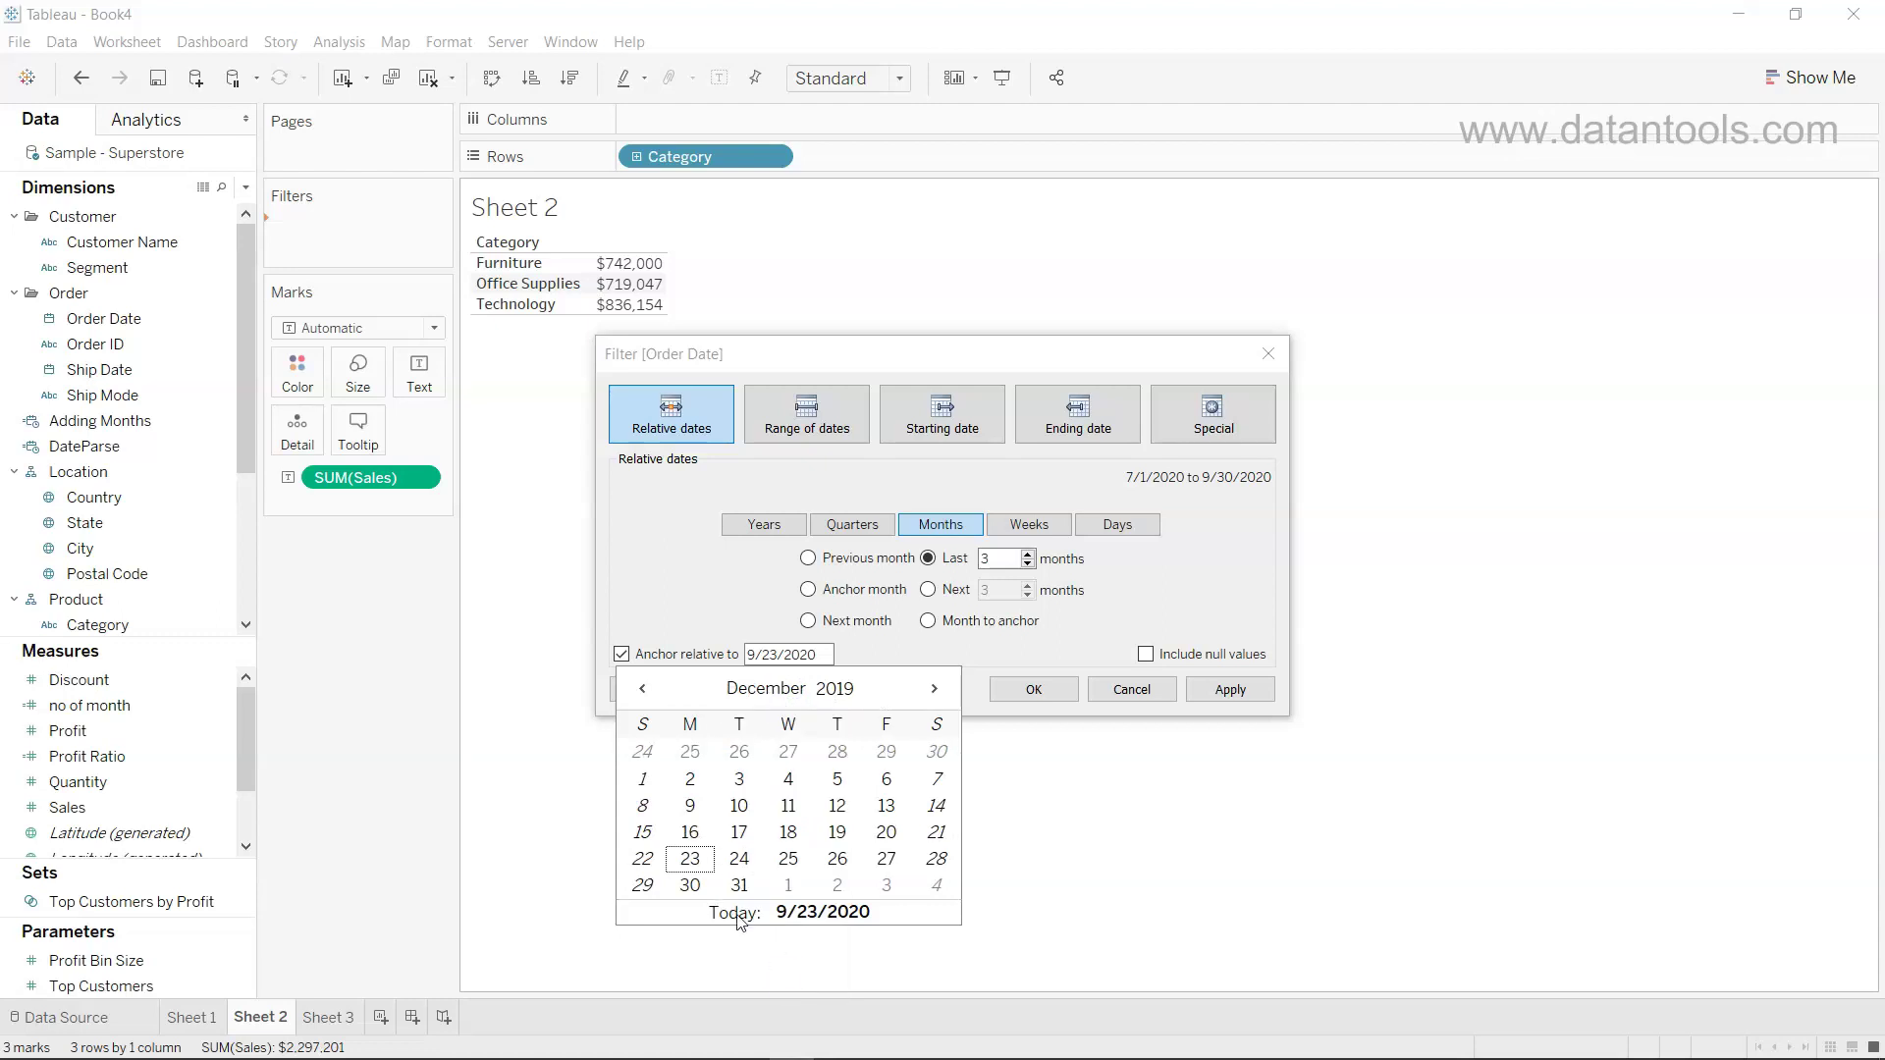
{"action": "left_click", "coordinate": [739, 885]}
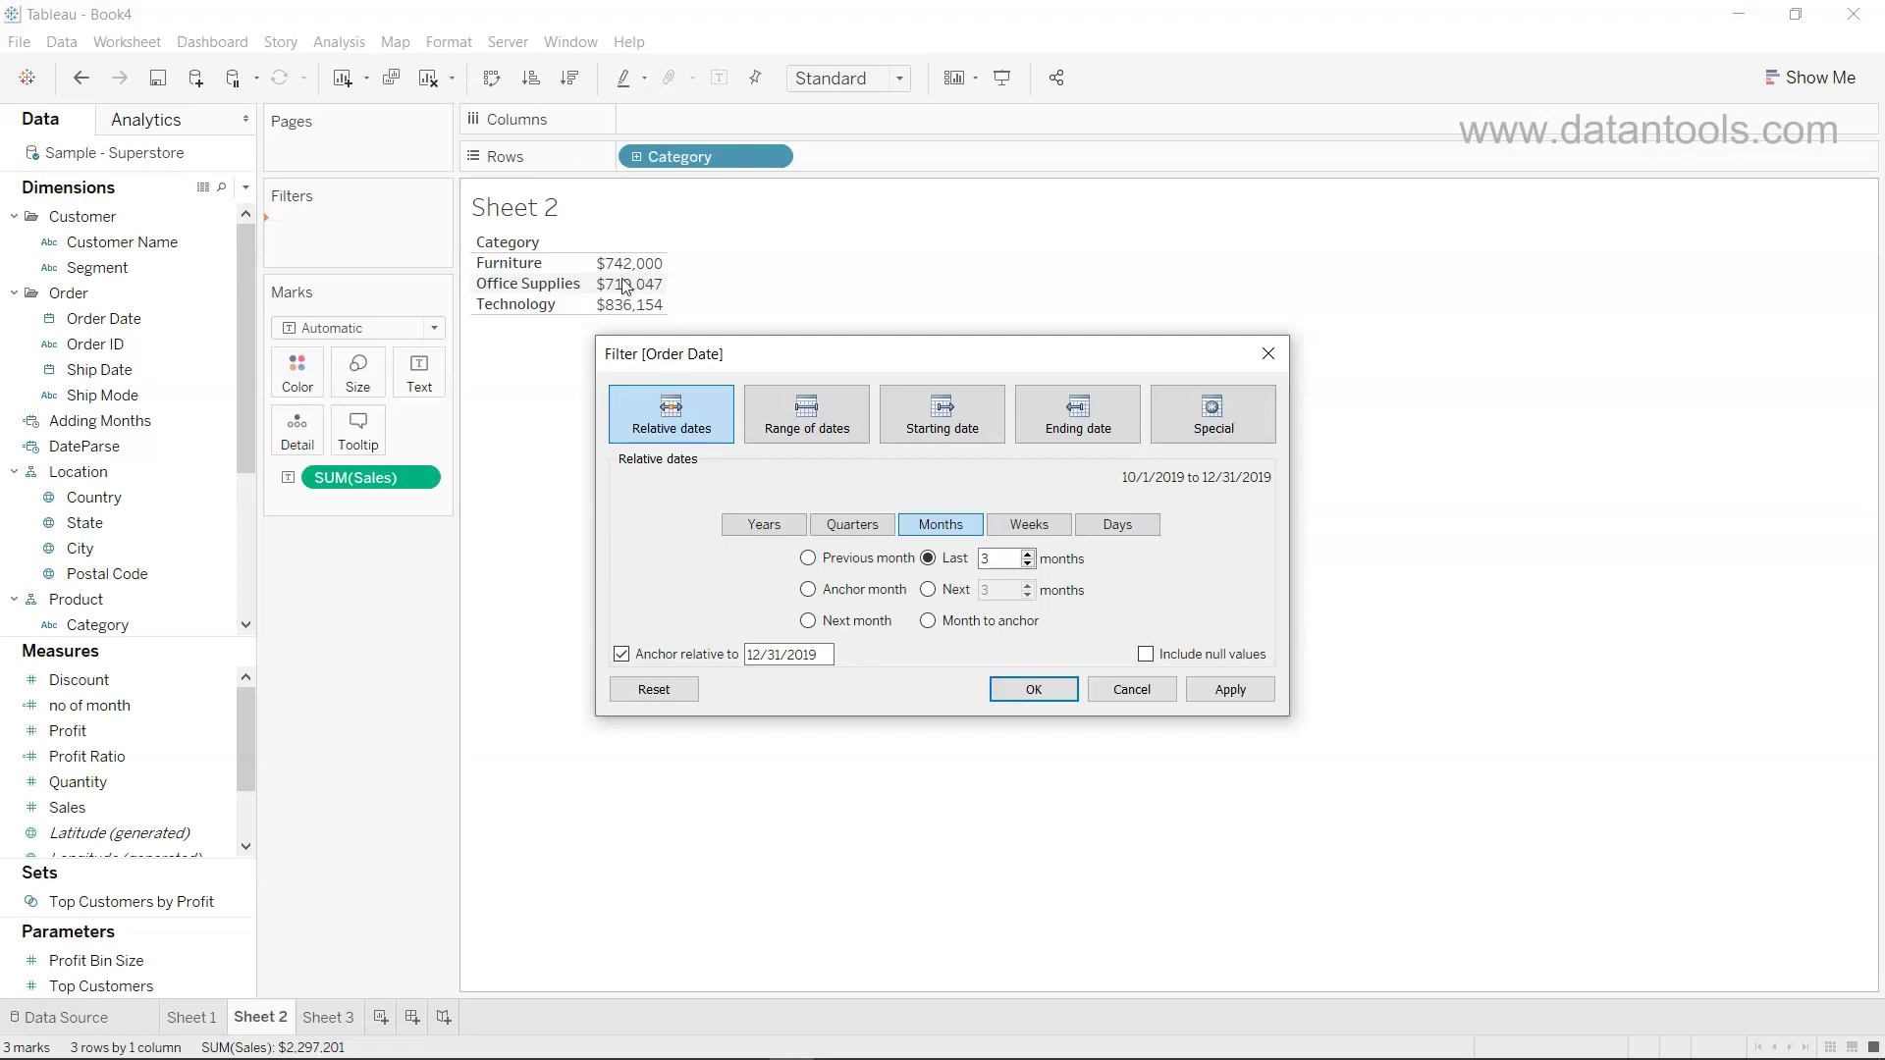
Apply the last-3-months Order Date filter, then reopen its settings and close them unchanged.
{"action": "left_click", "coordinate": [1036, 689]}
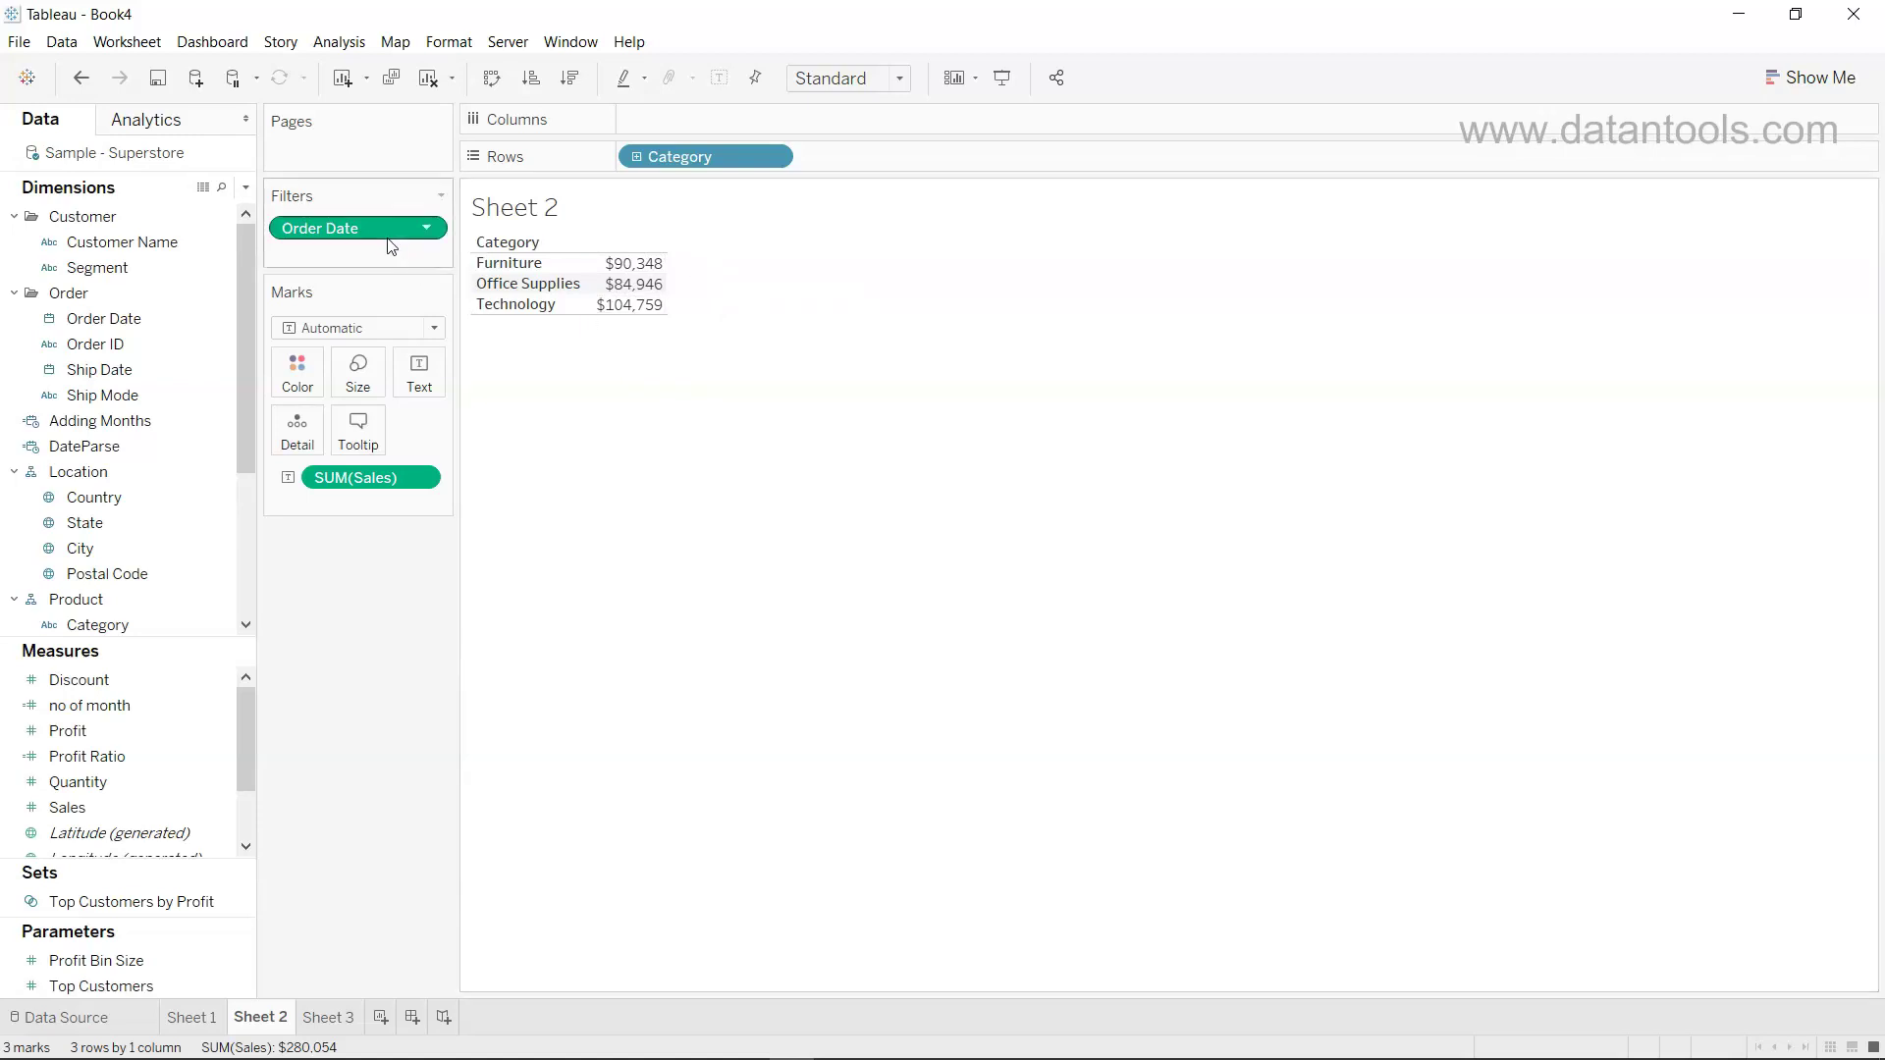
{"action": "left_click", "coordinate": [429, 229]}
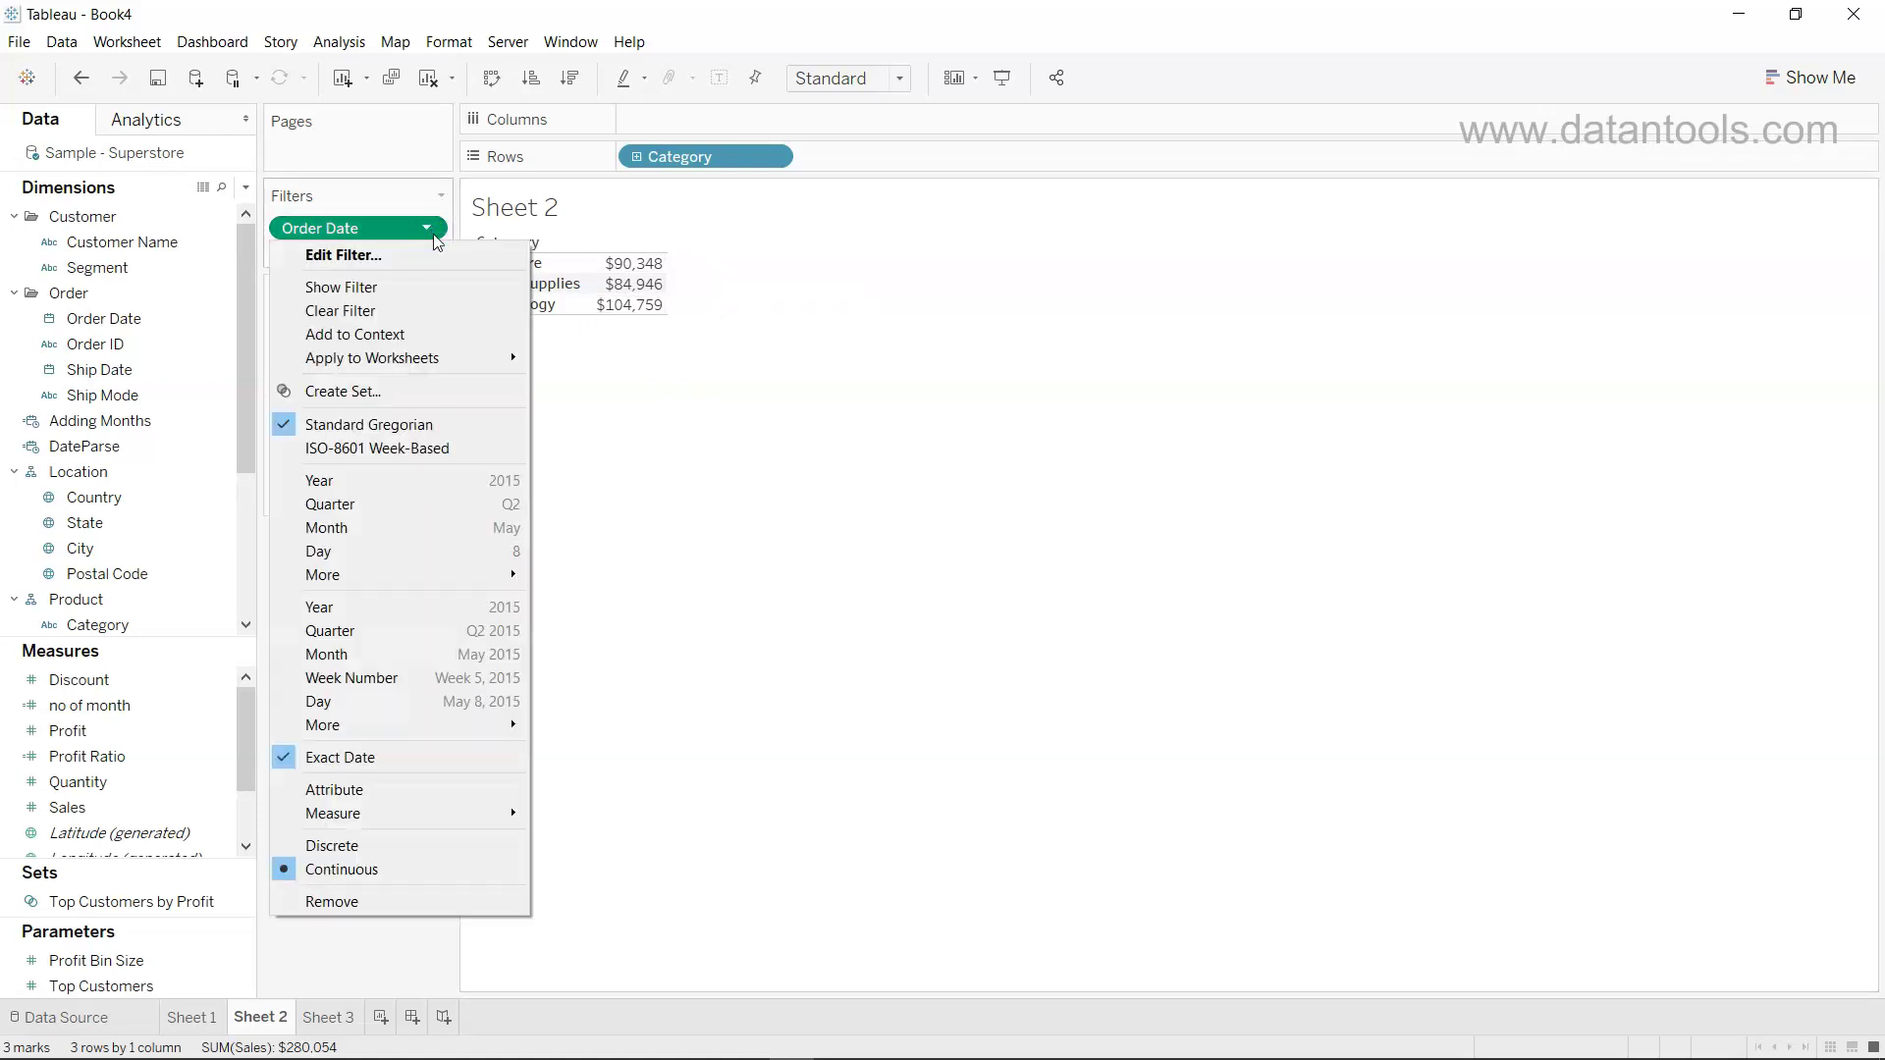
{"action": "left_click", "coordinate": [442, 256]}
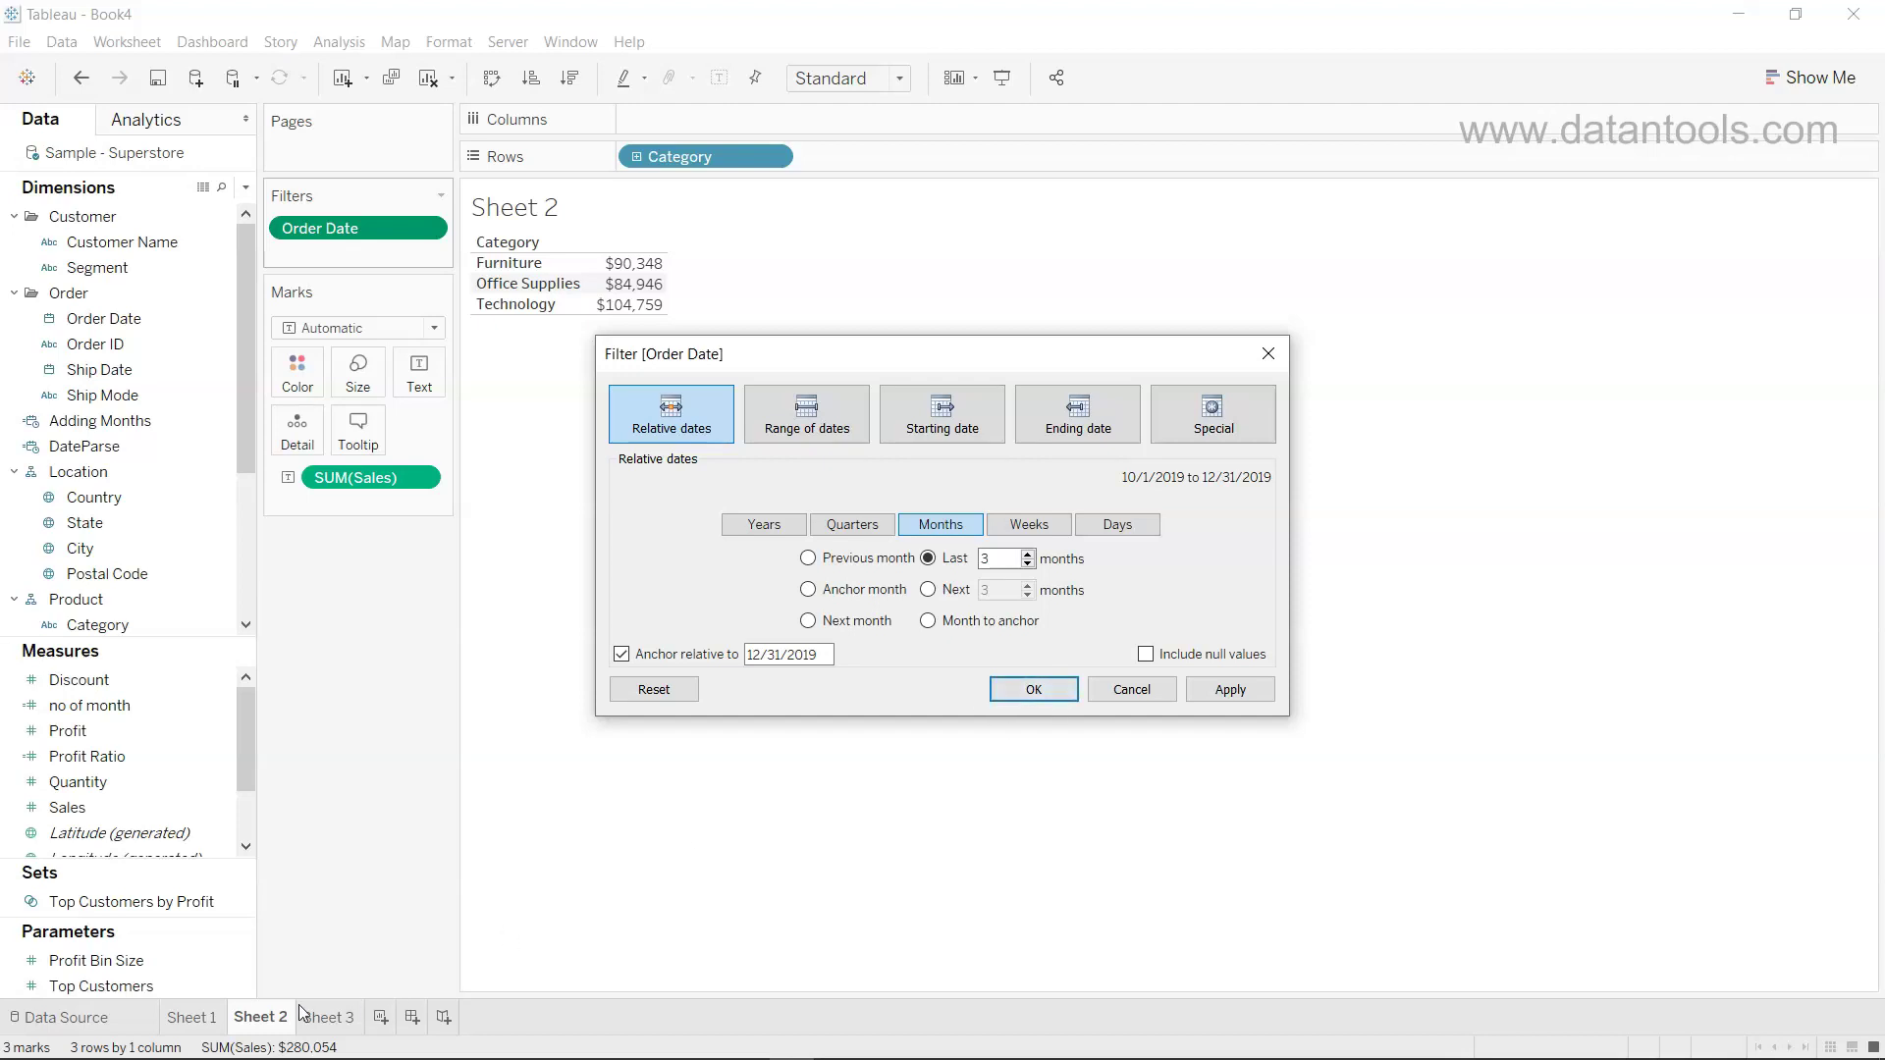
{"action": "left_click", "coordinate": [1032, 692]}
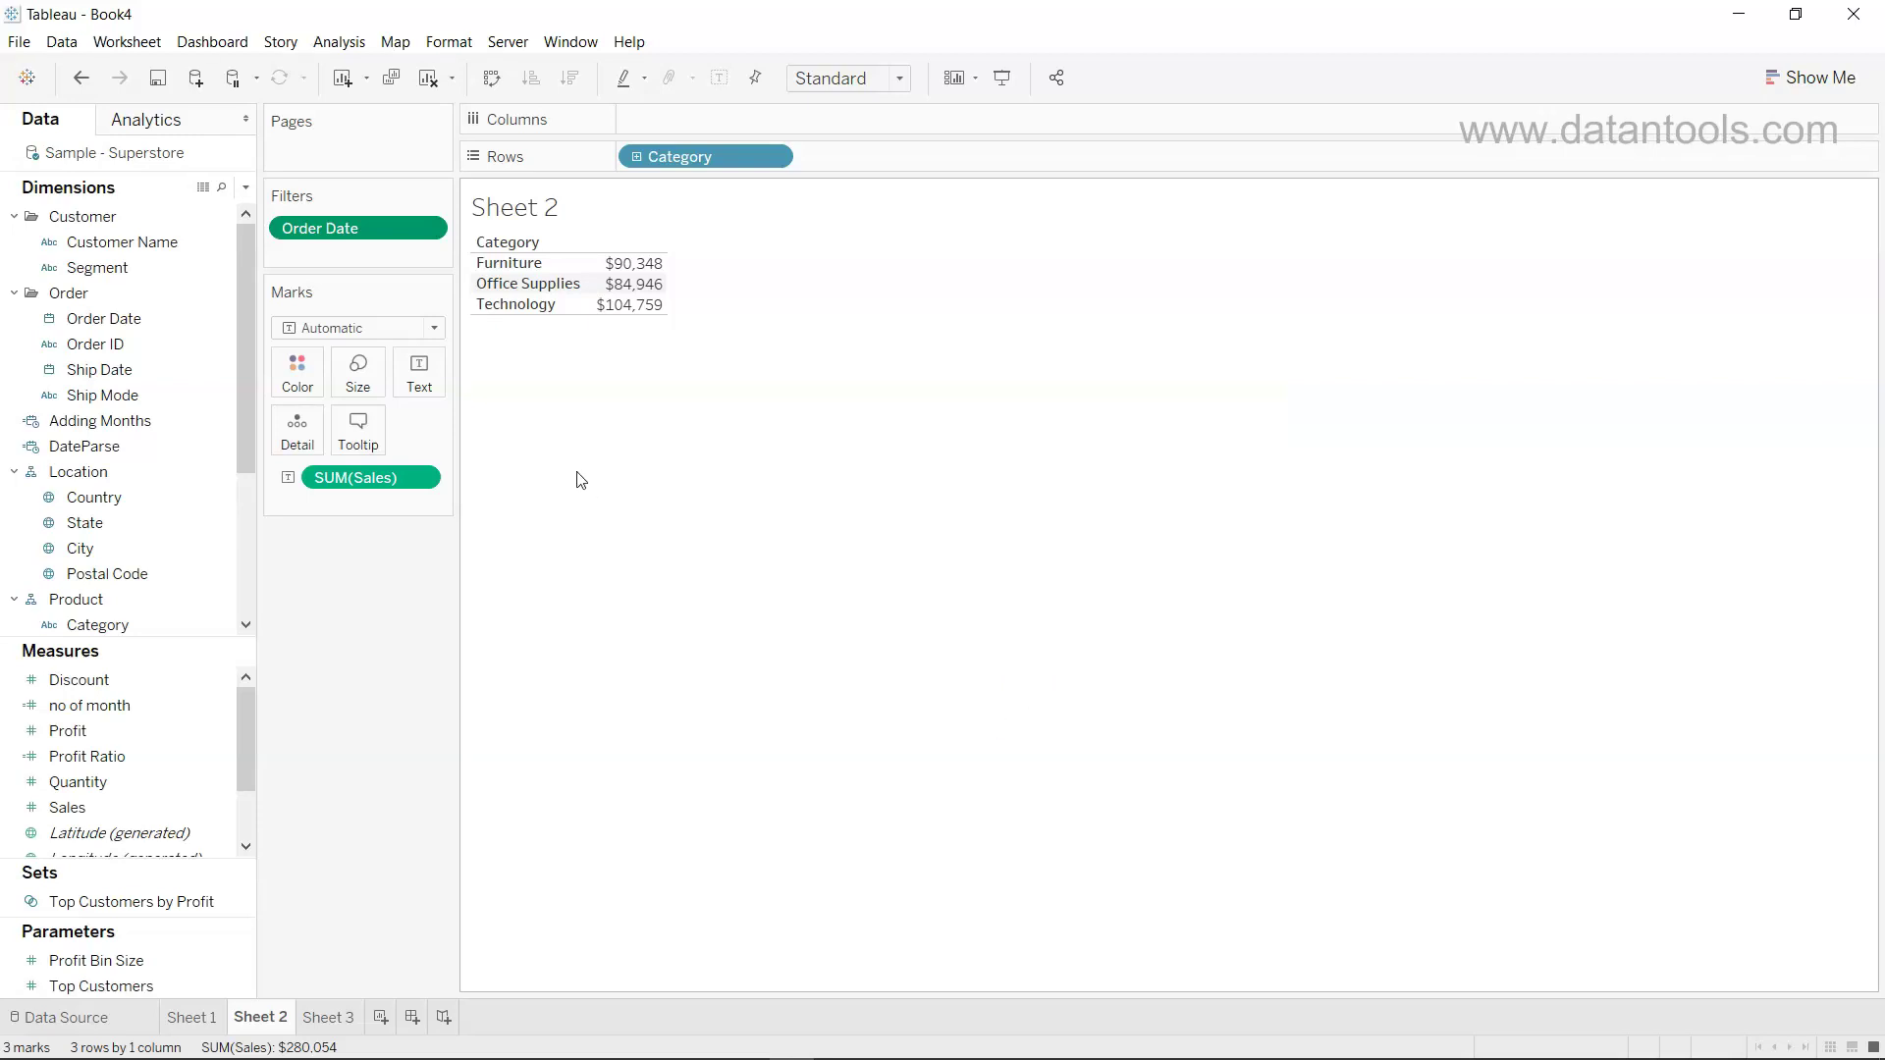
Show the Order Date filter card and widen its range to the last 4 months (9/1–12/31/2019).
{"action": "left_click", "coordinate": [428, 232]}
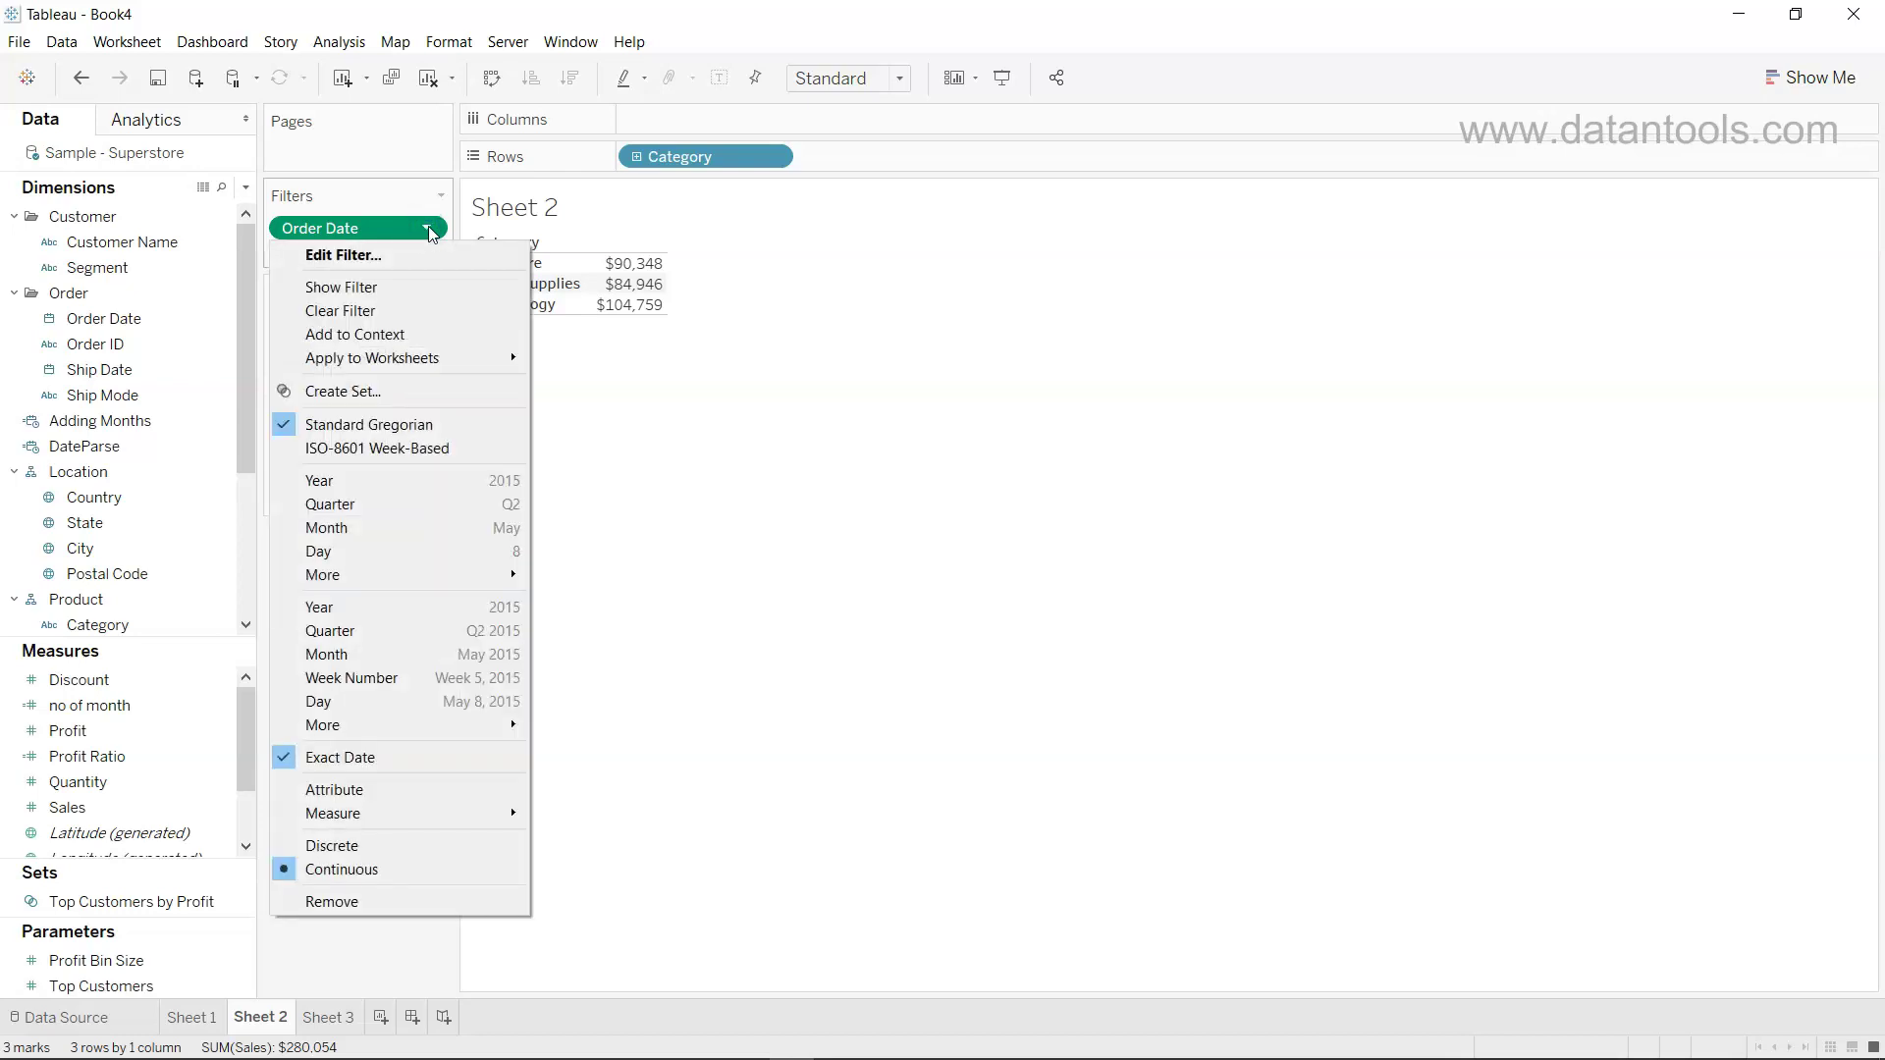
{"action": "left_click", "coordinate": [424, 290]}
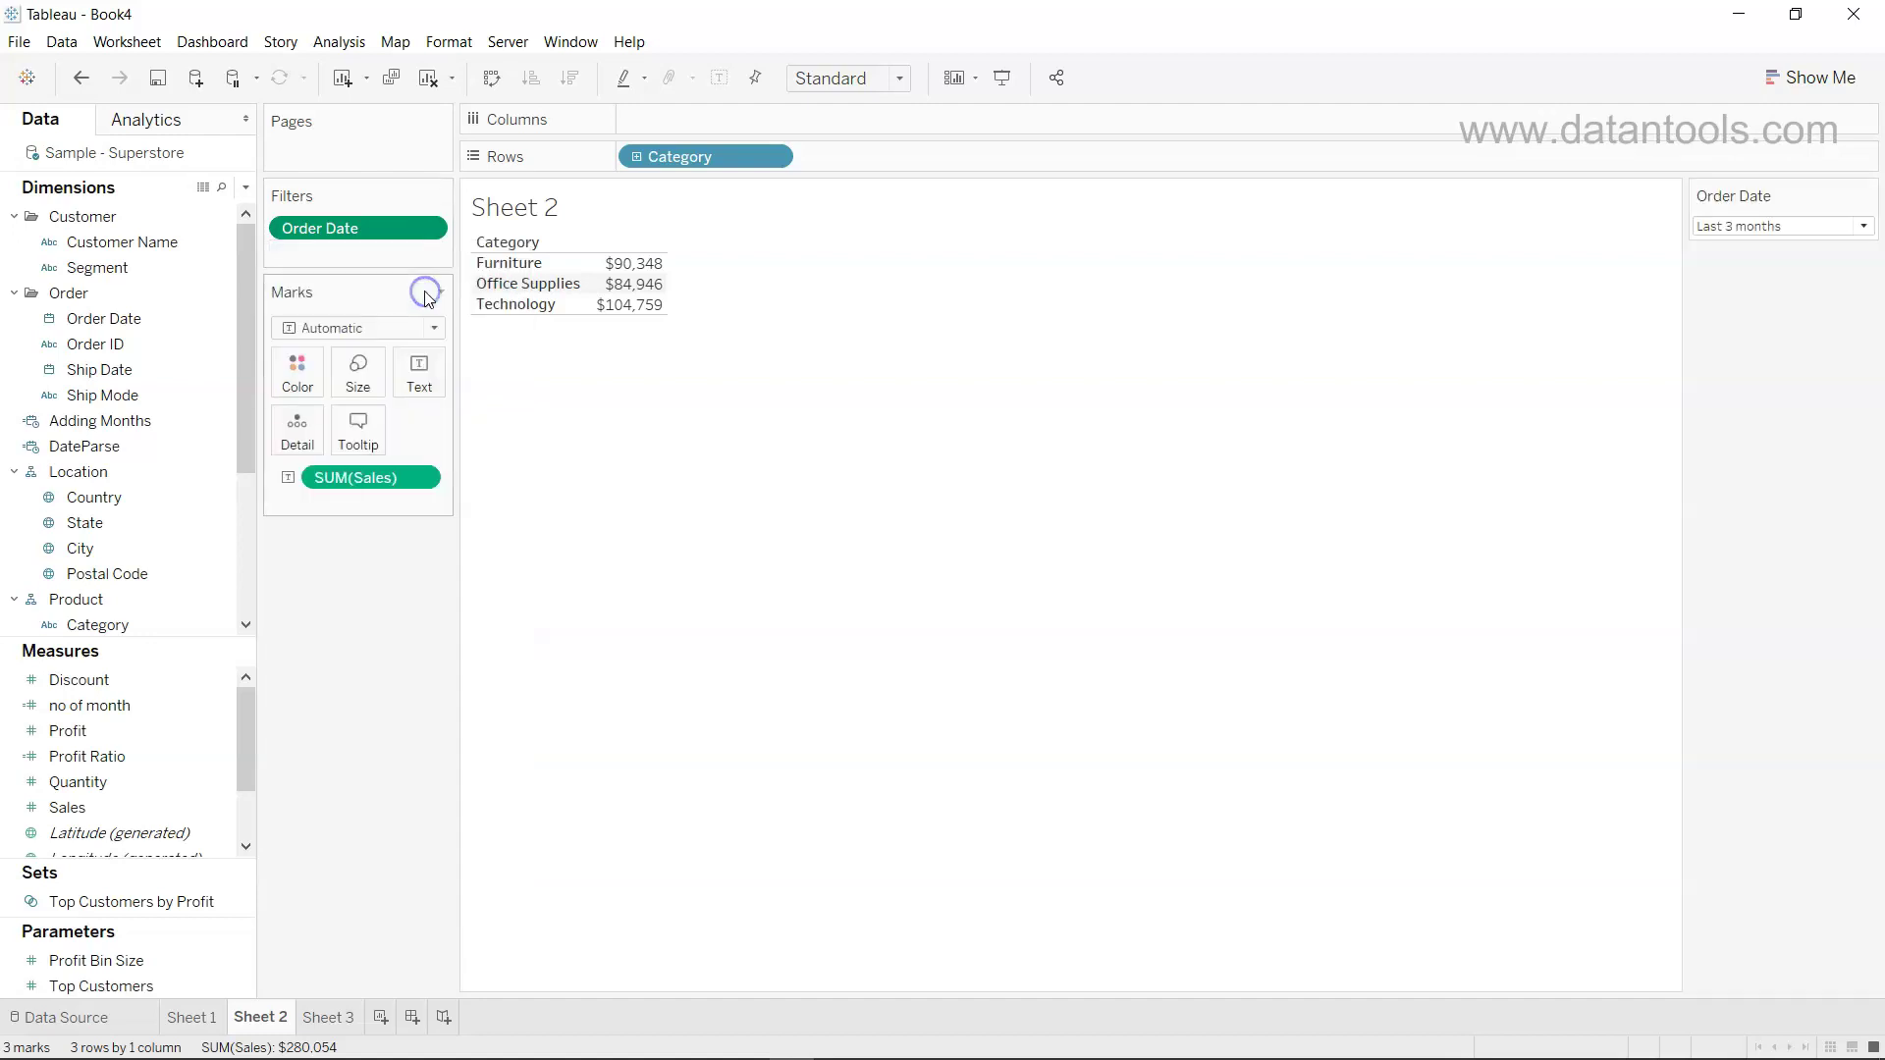
{"action": "left_click", "coordinate": [1824, 232]}
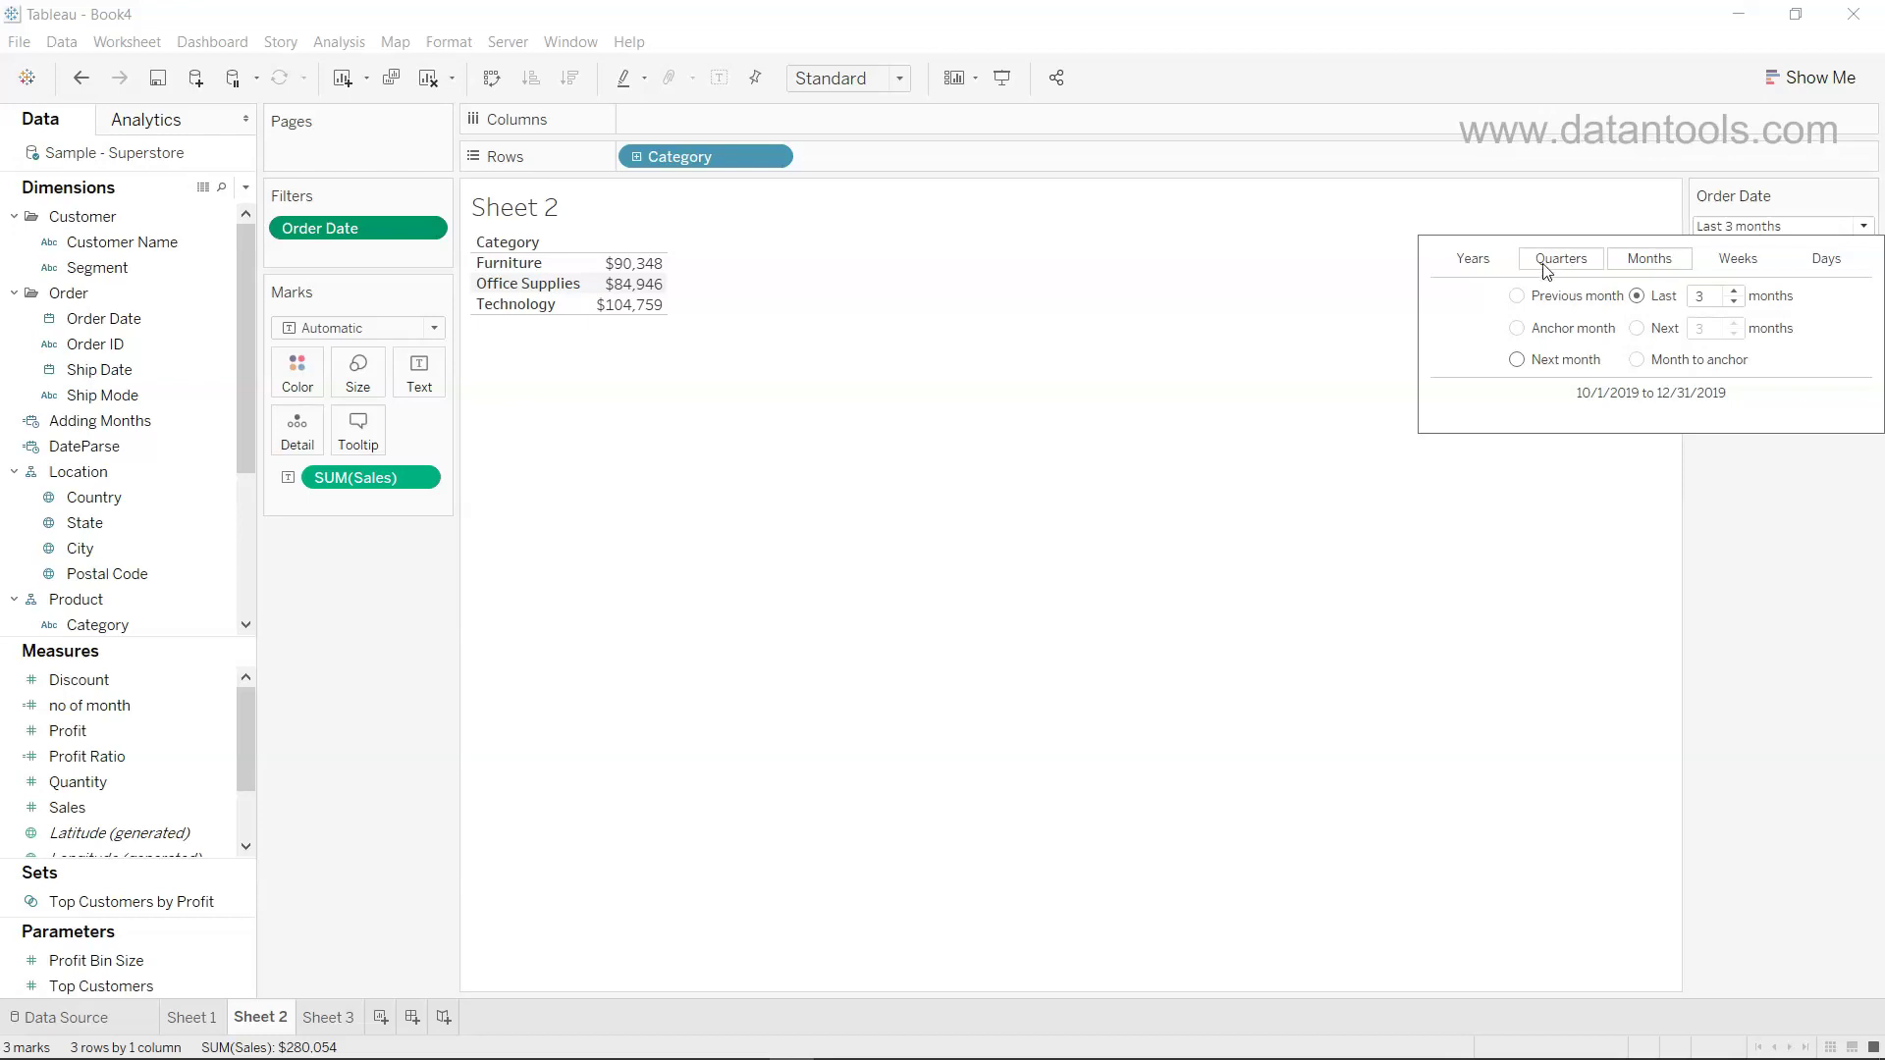
{"action": "left_click", "coordinate": [1735, 302]}
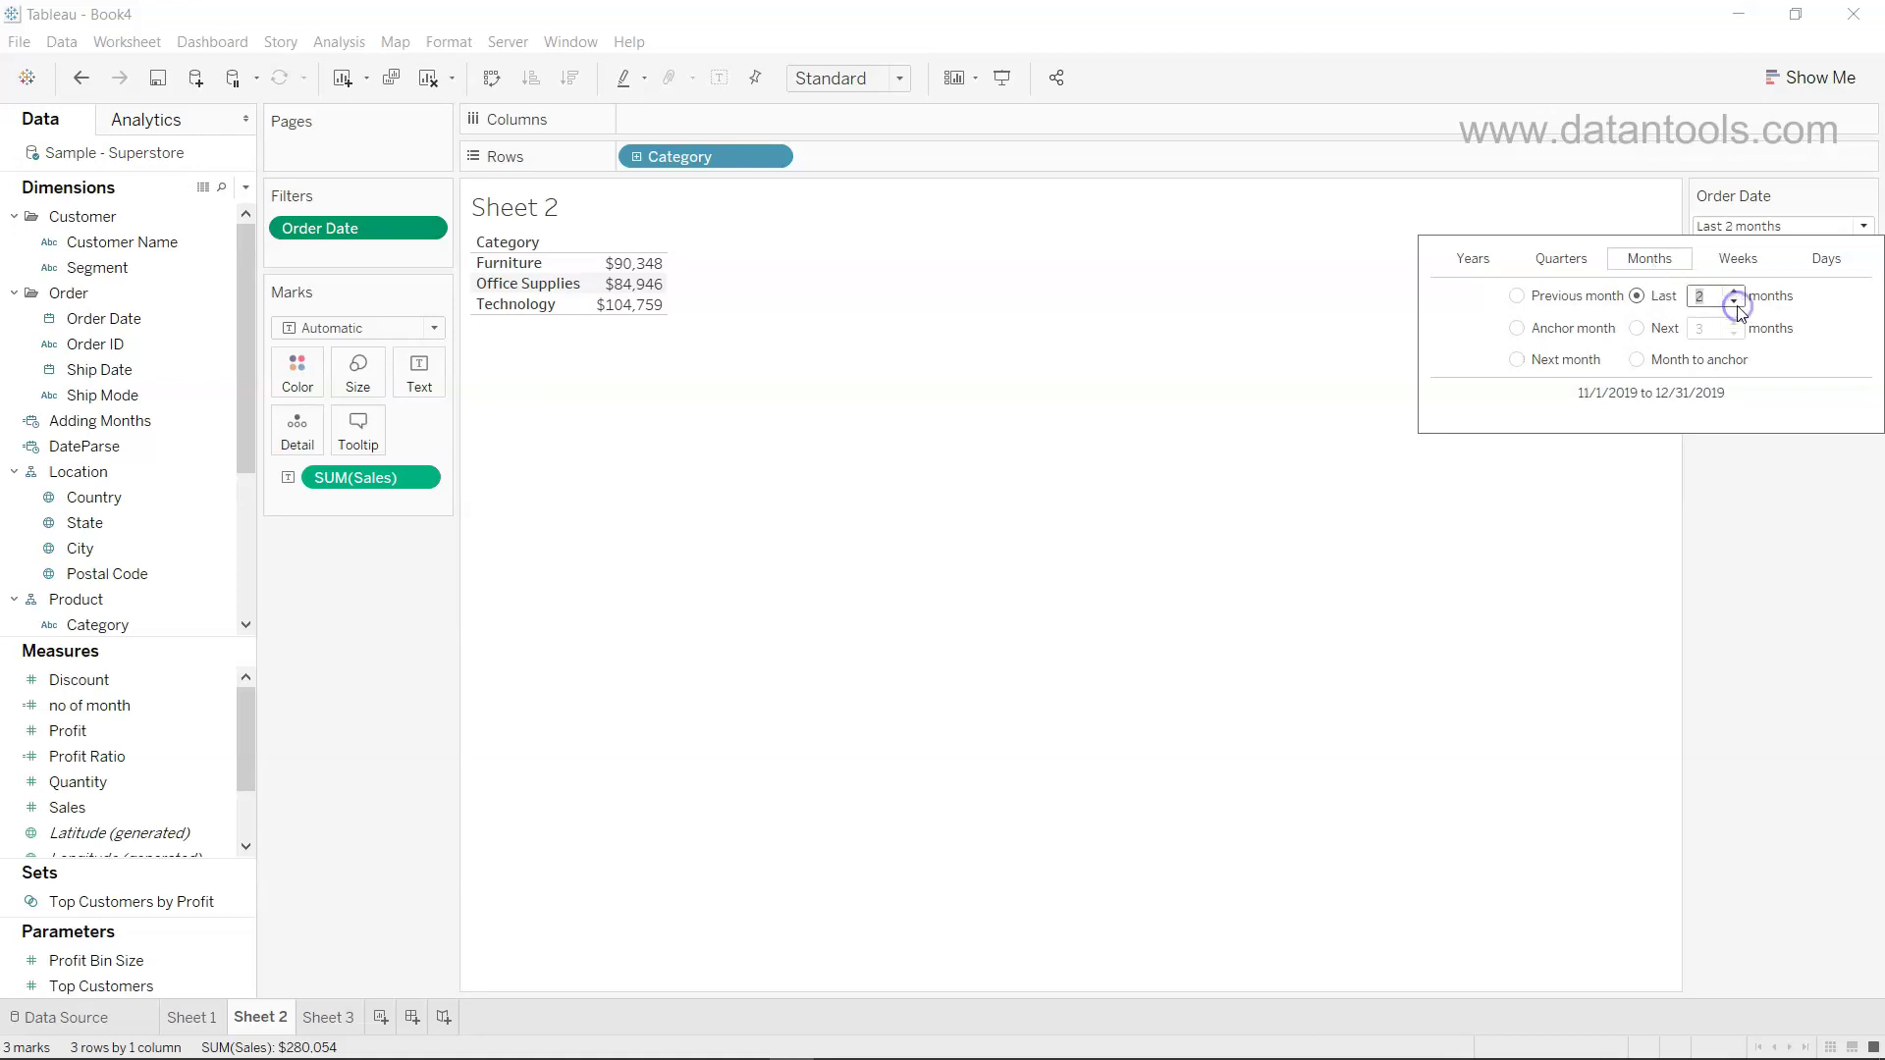
{"action": "left_click", "coordinate": [1735, 291]}
{"action": "left_click", "coordinate": [1735, 291]}
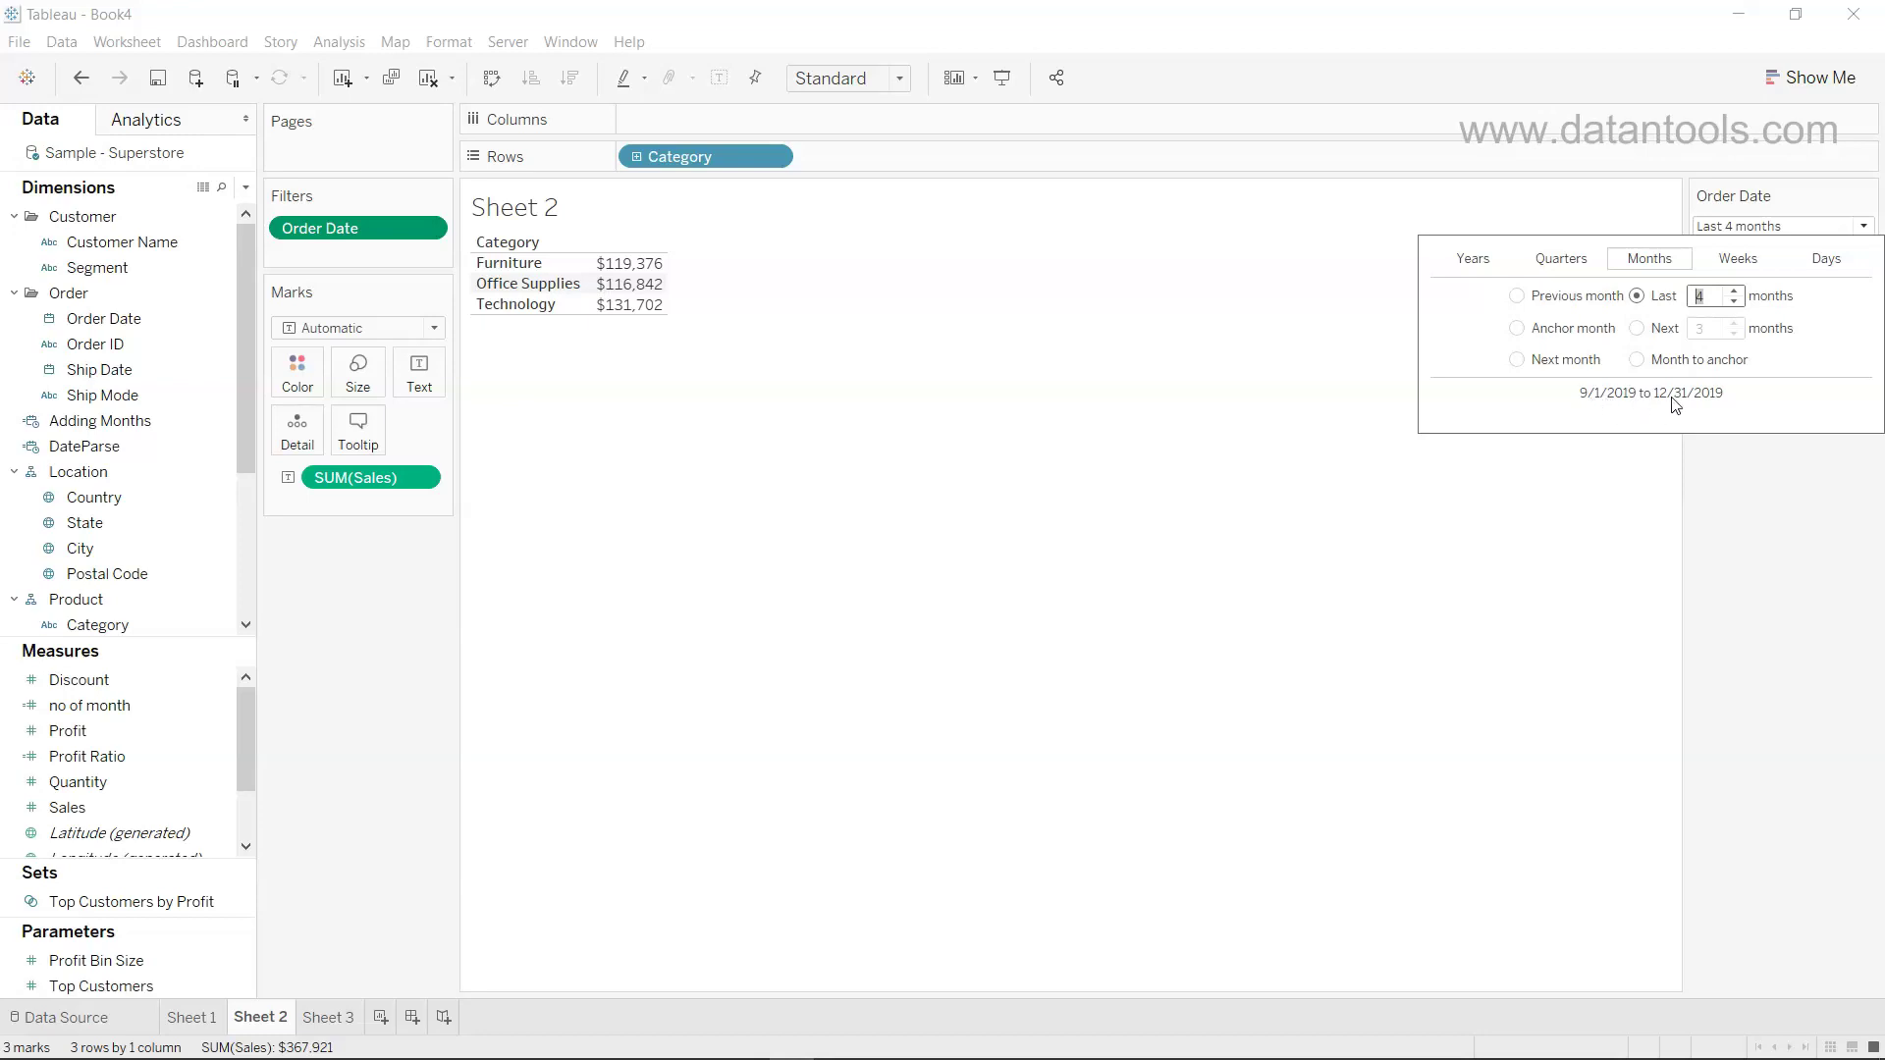
{"action": "left_click", "coordinate": [1576, 525]}
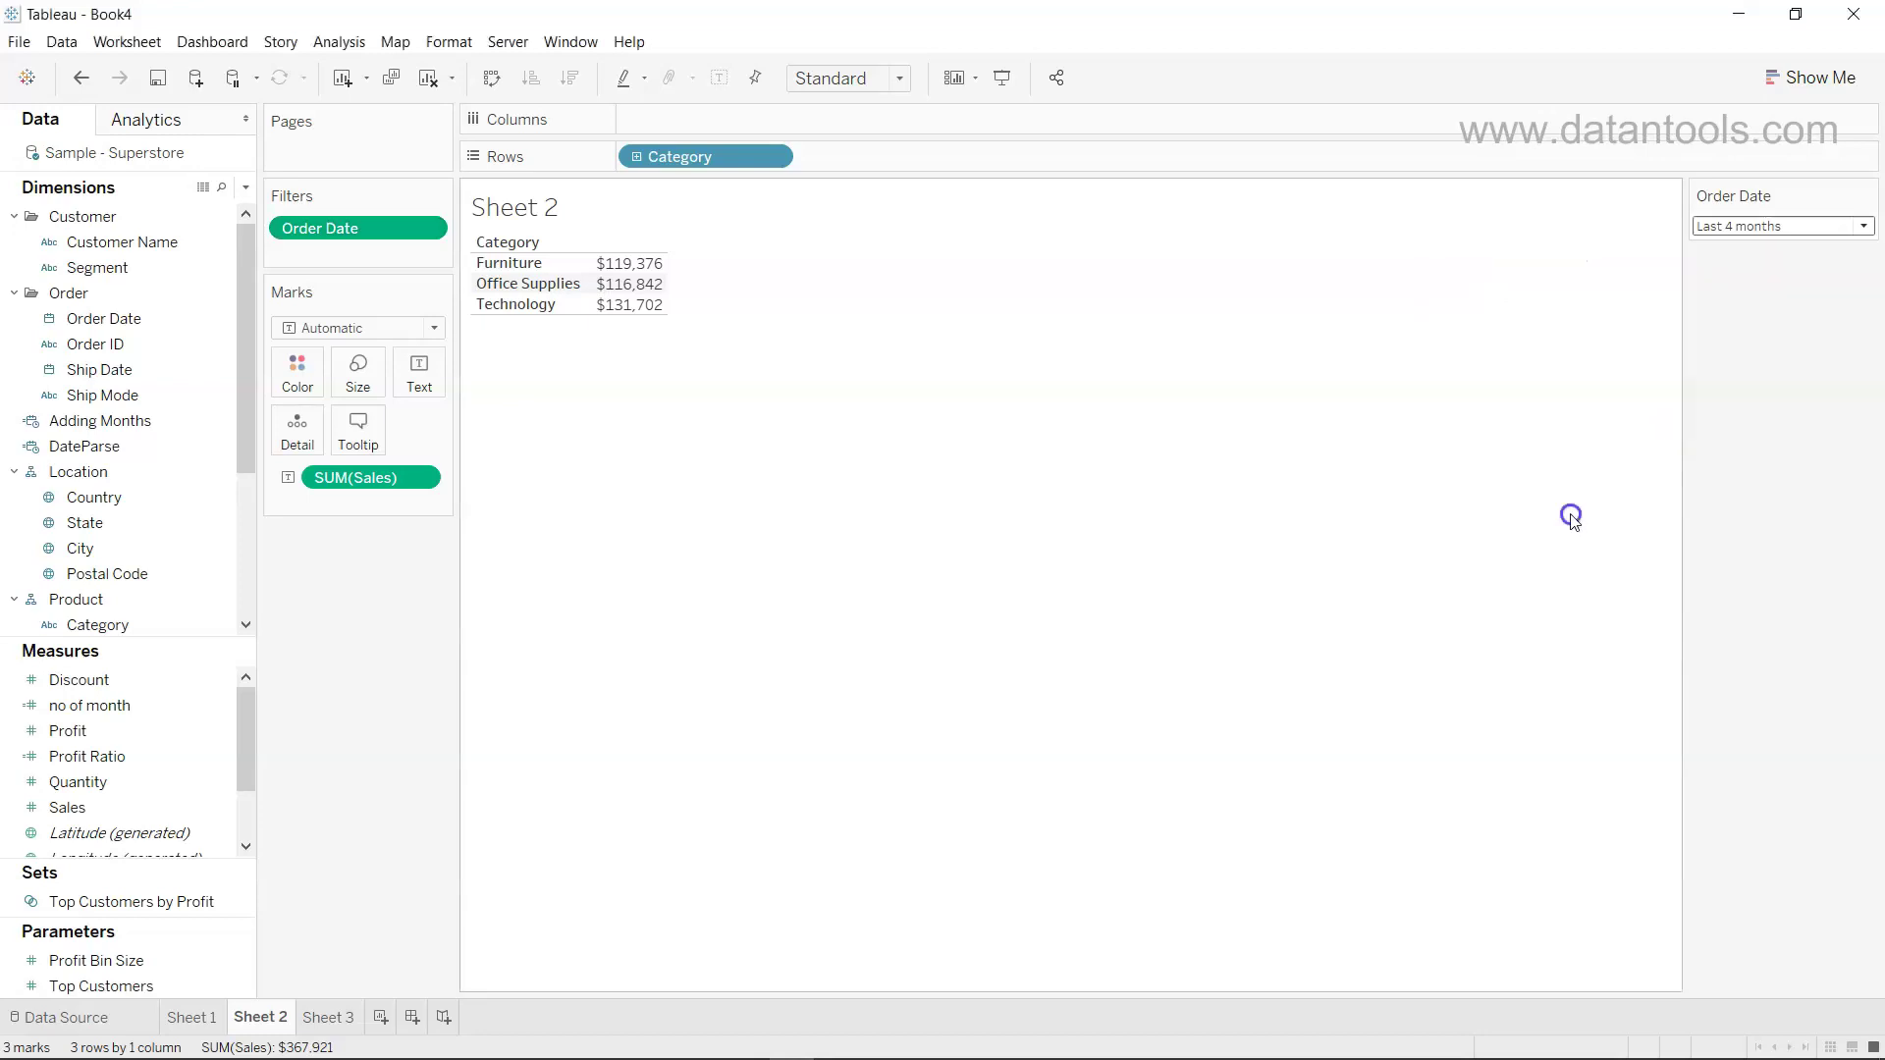
{"action": "mouse_move", "coordinate": [654, 292]}
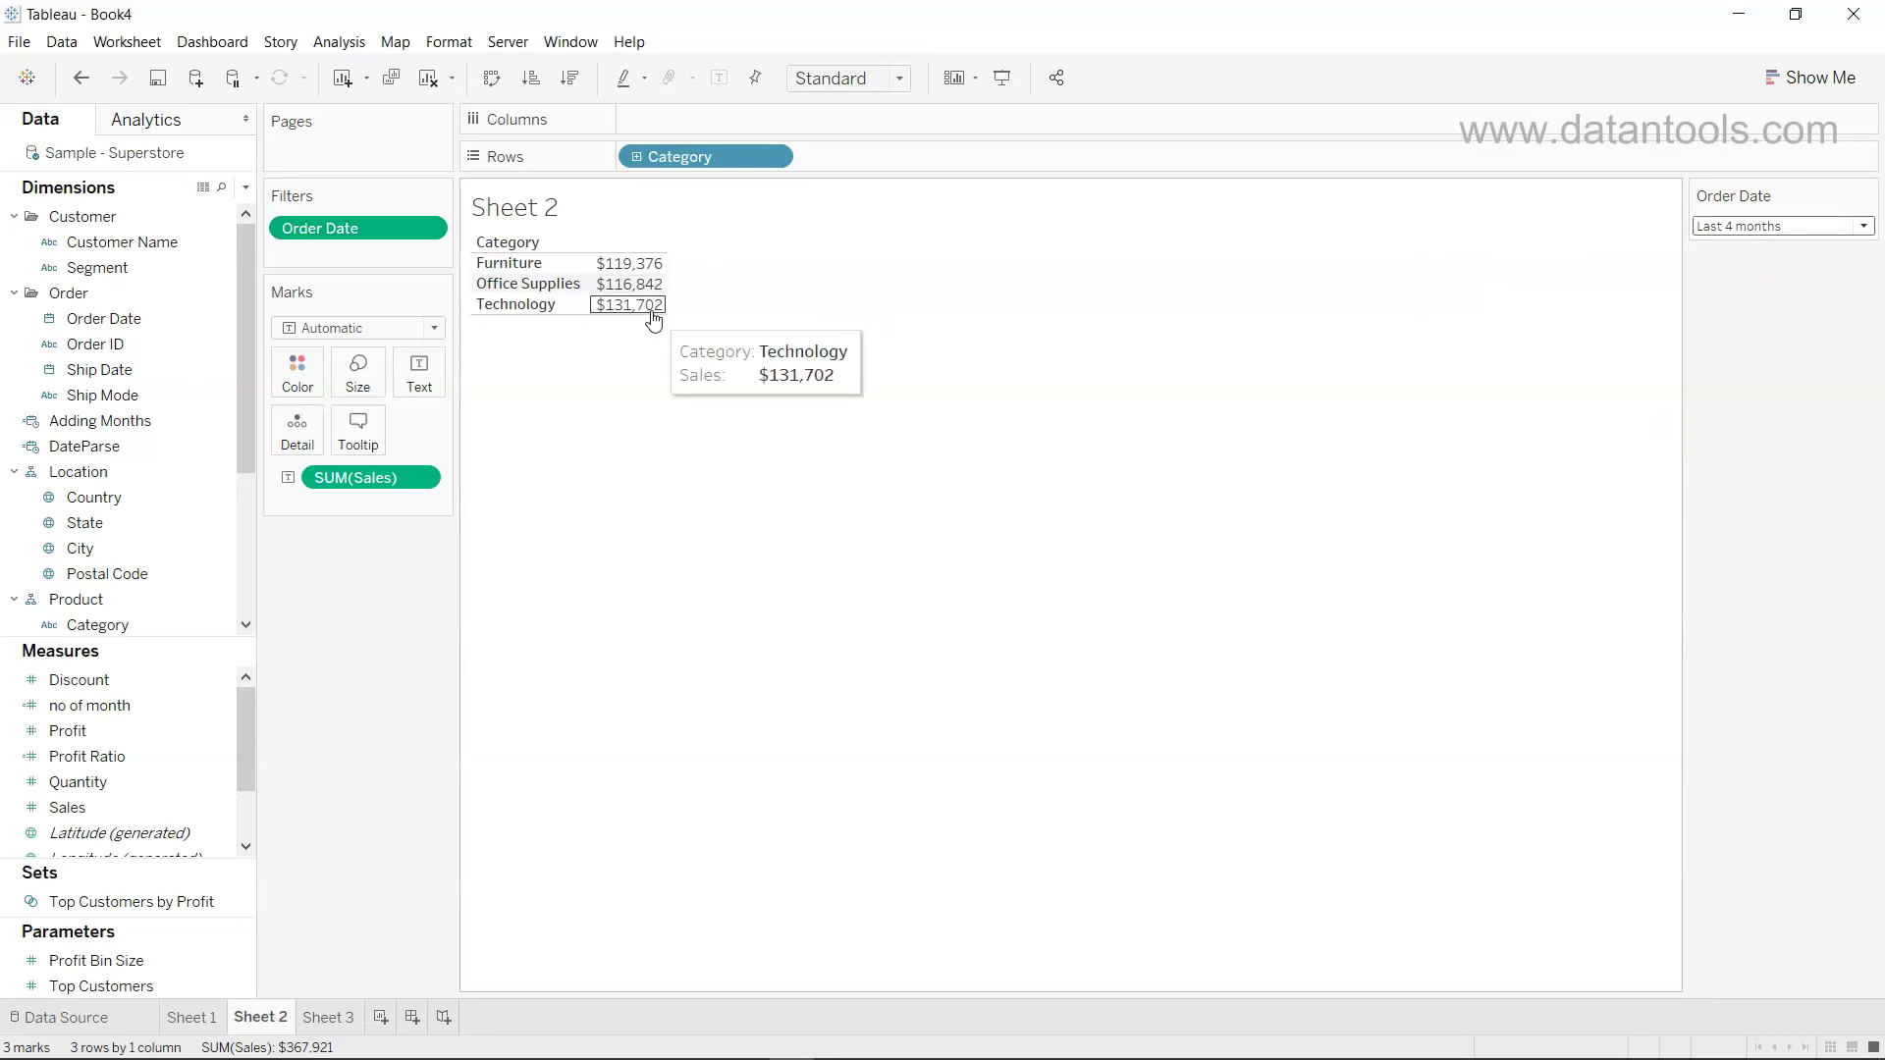
{"action": "left_click", "coordinate": [1750, 228]}
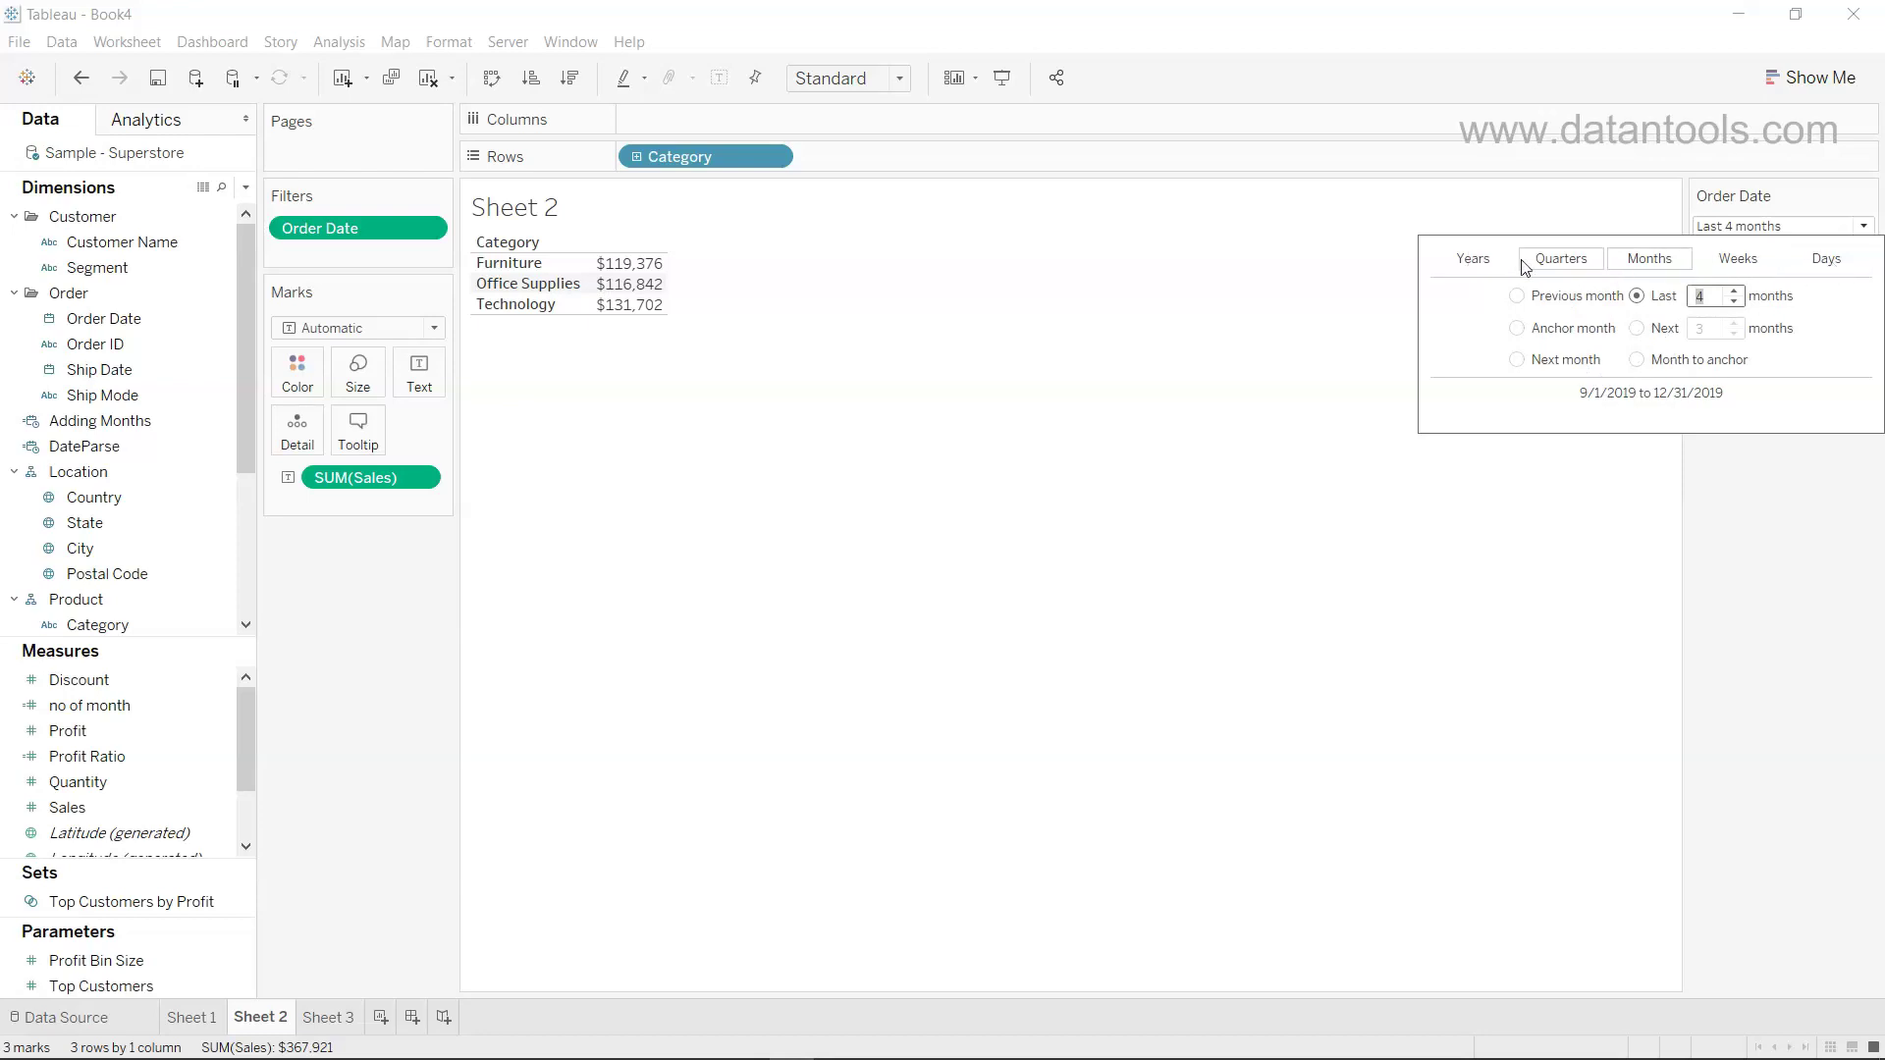
{"action": "left_click", "coordinate": [1441, 557]}
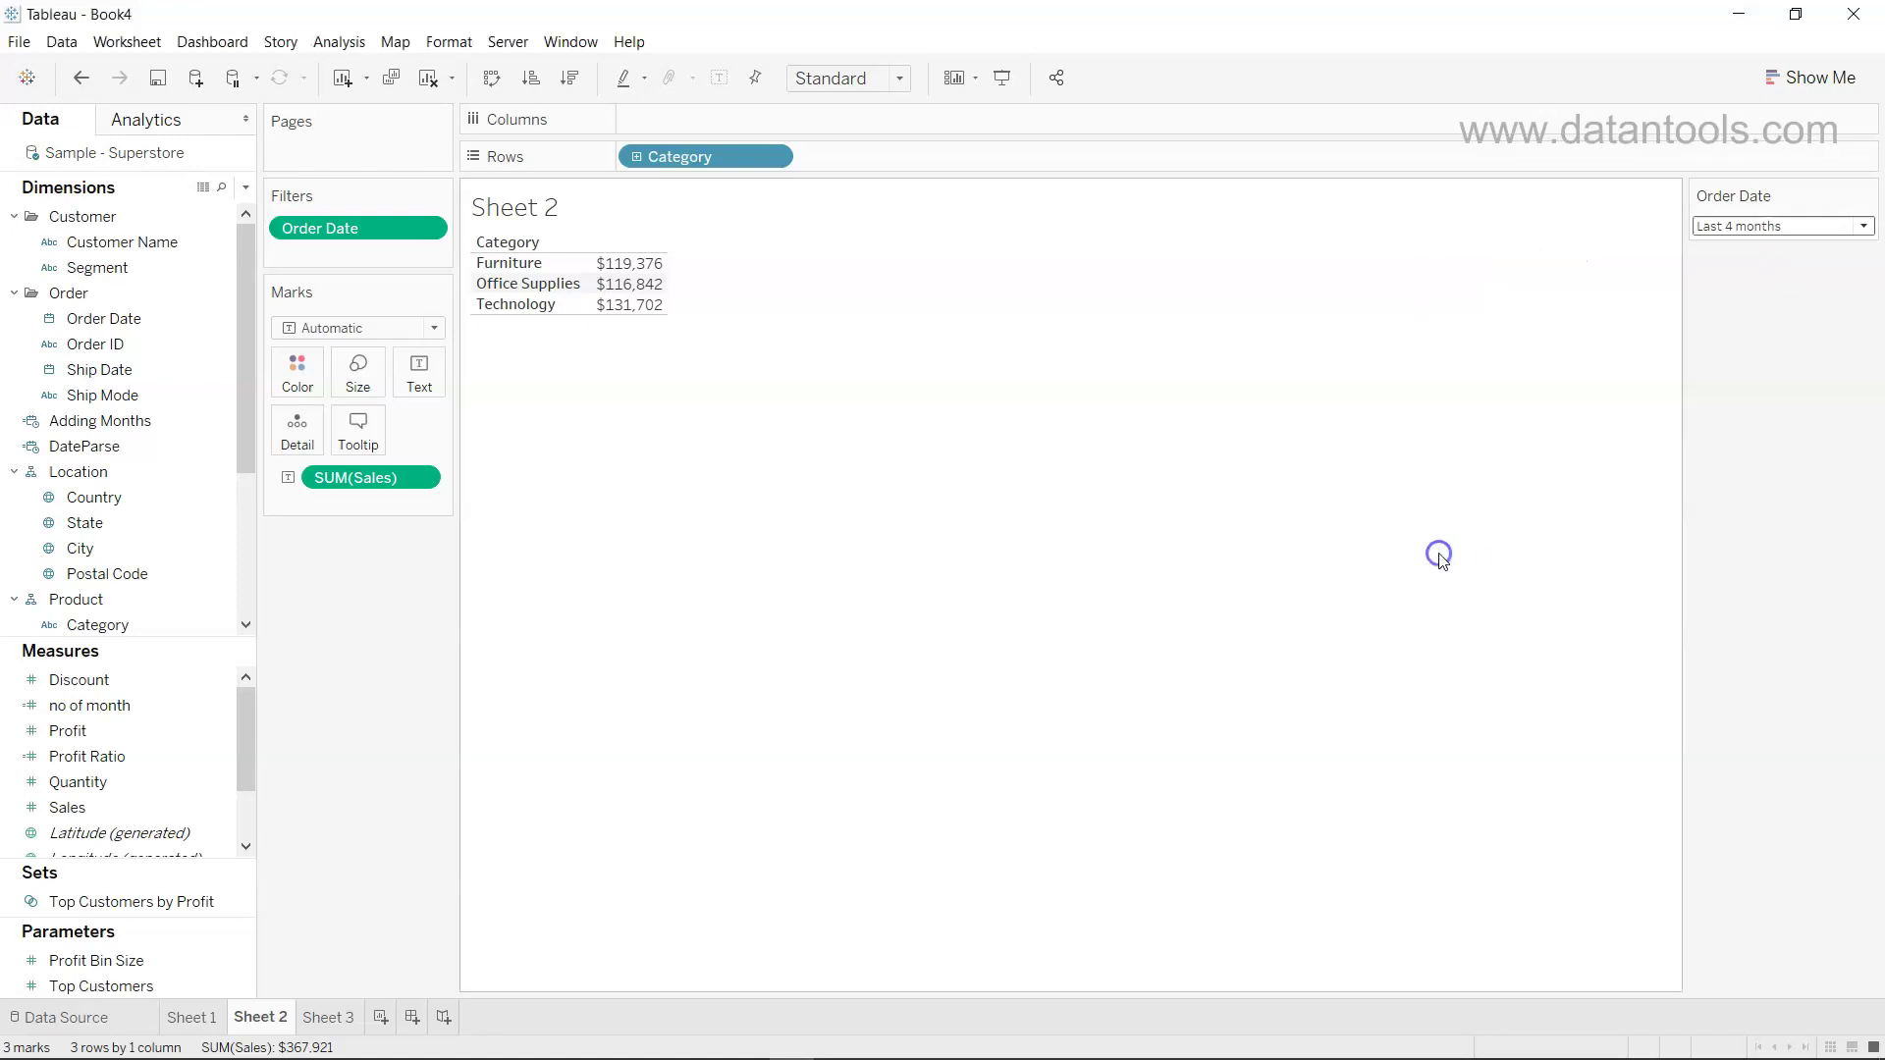